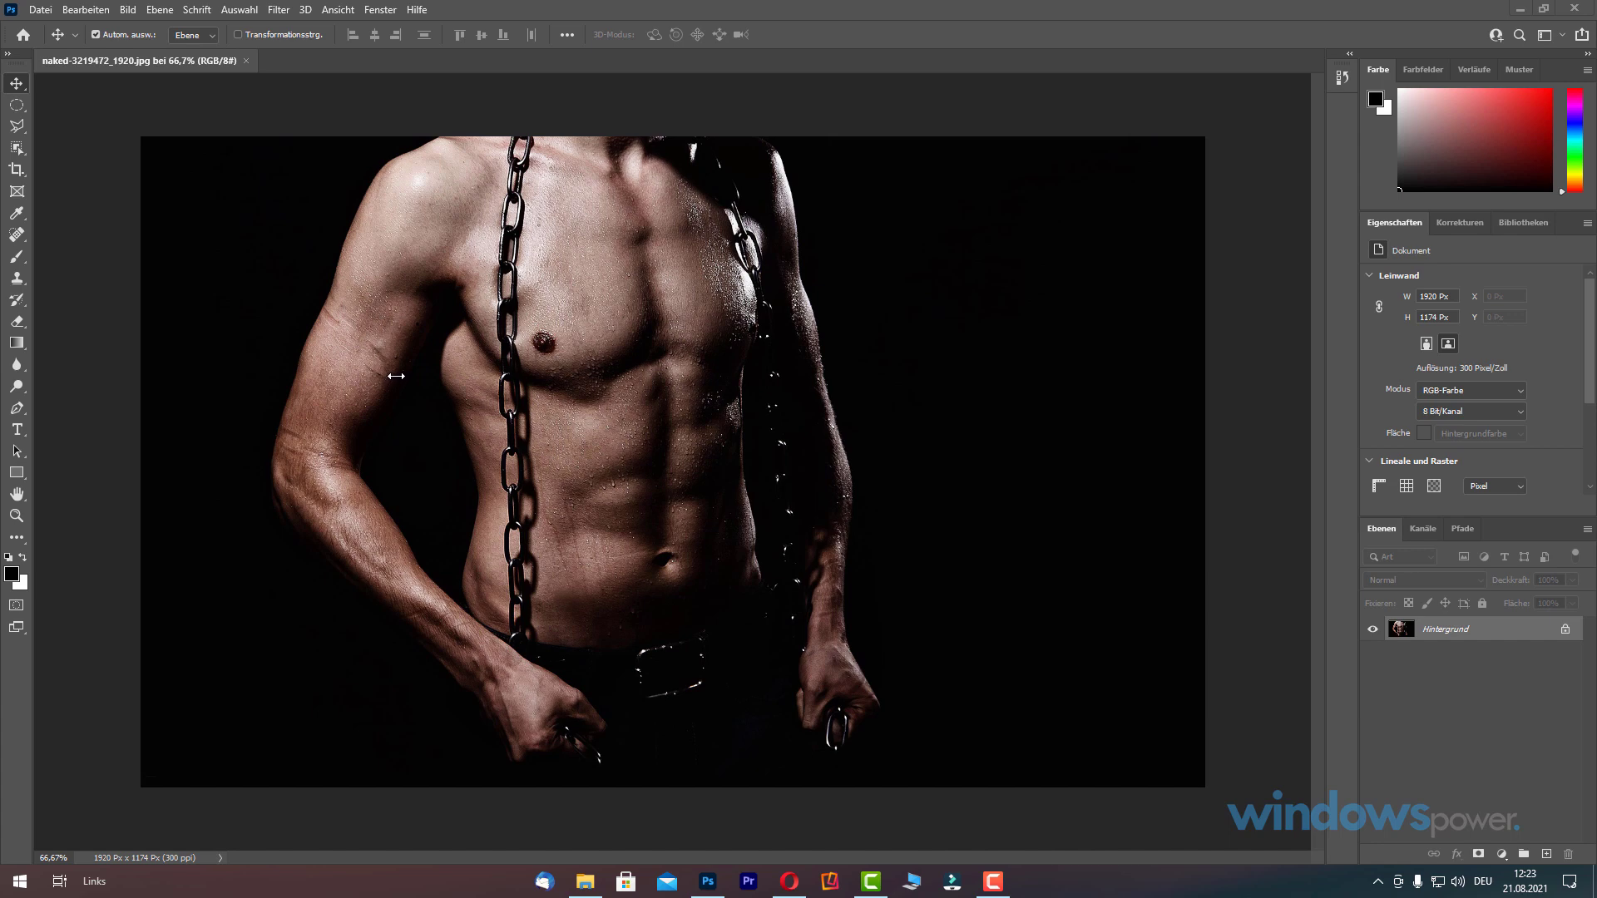
# Duplicate the Hintergrund layer so Hintergrund Kopie sits above the original.
pyautogui.click(1455, 636)
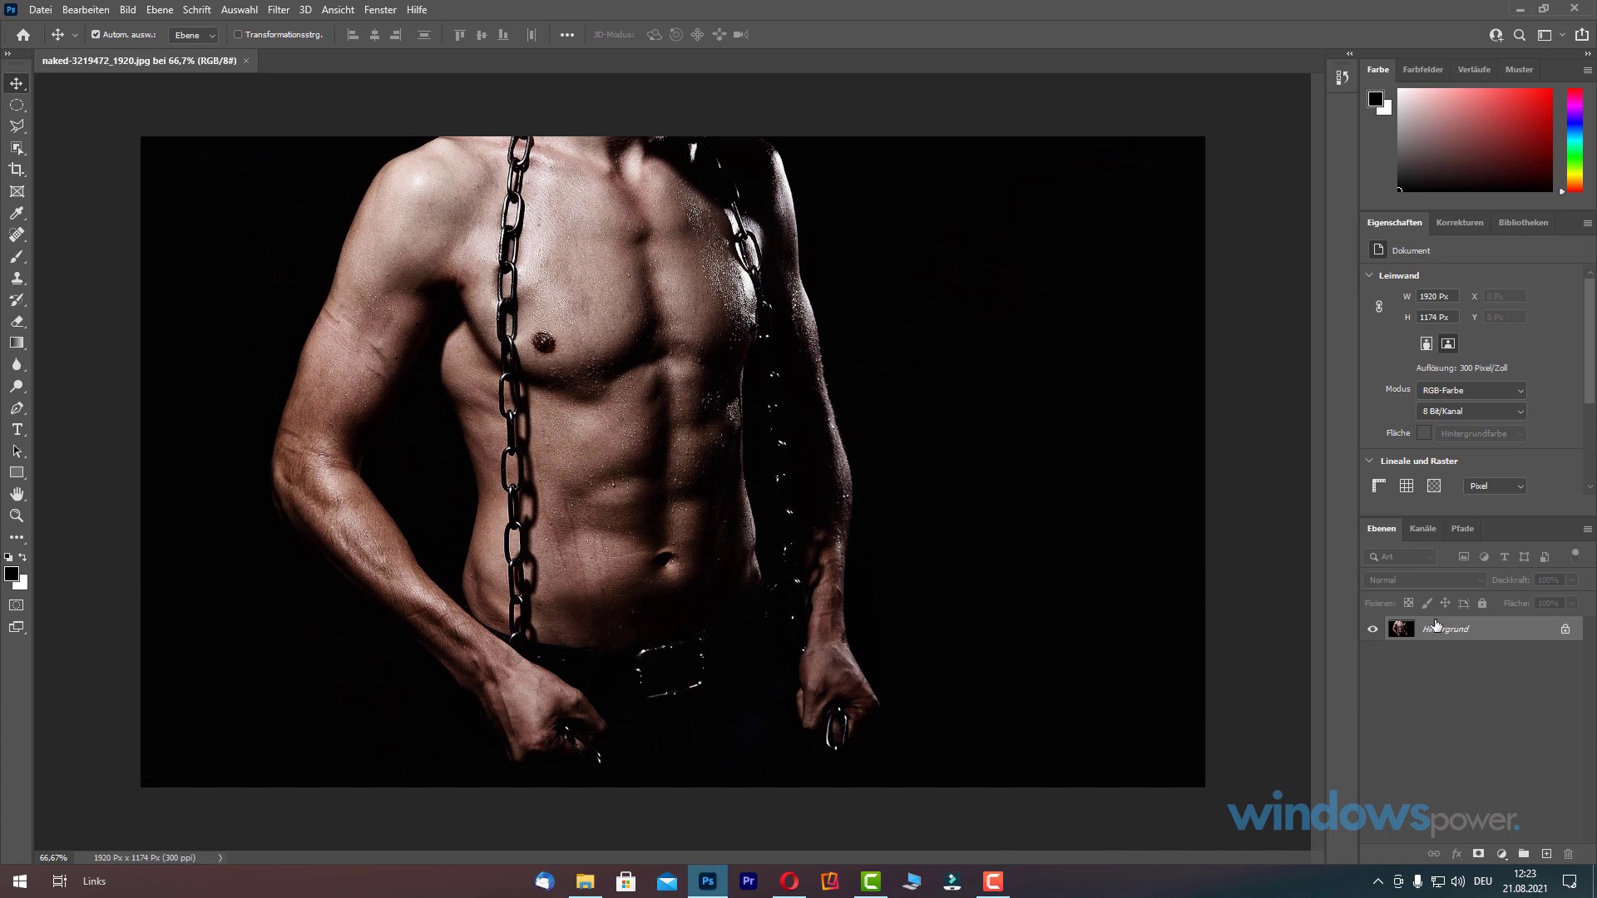
pyautogui.rightClick(1441, 632)
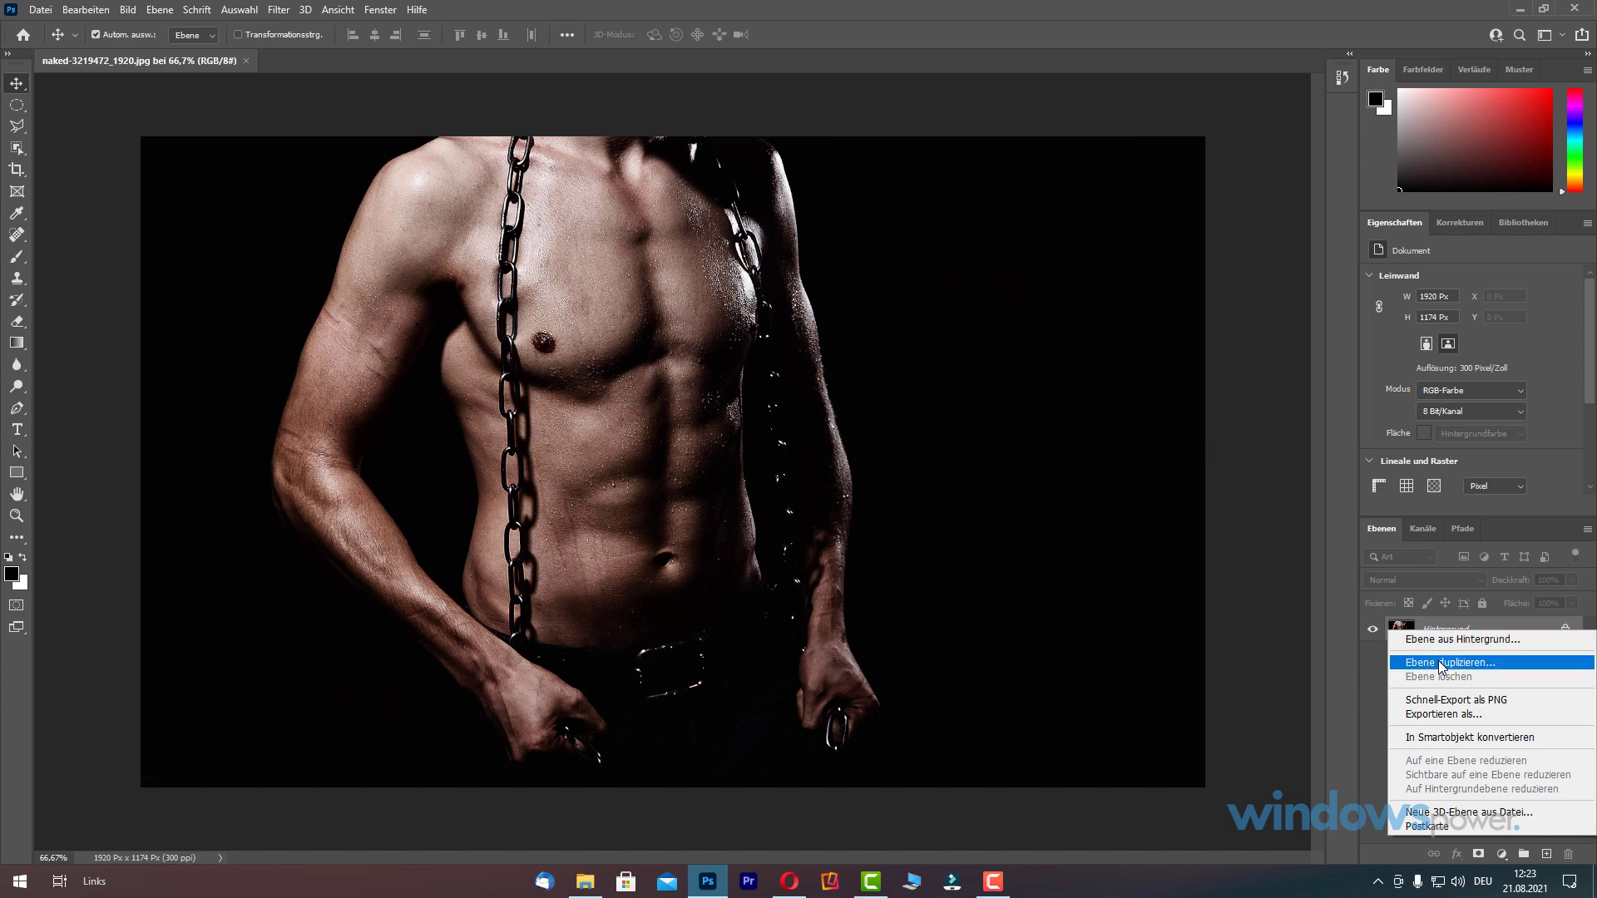
pyautogui.click(1443, 662)
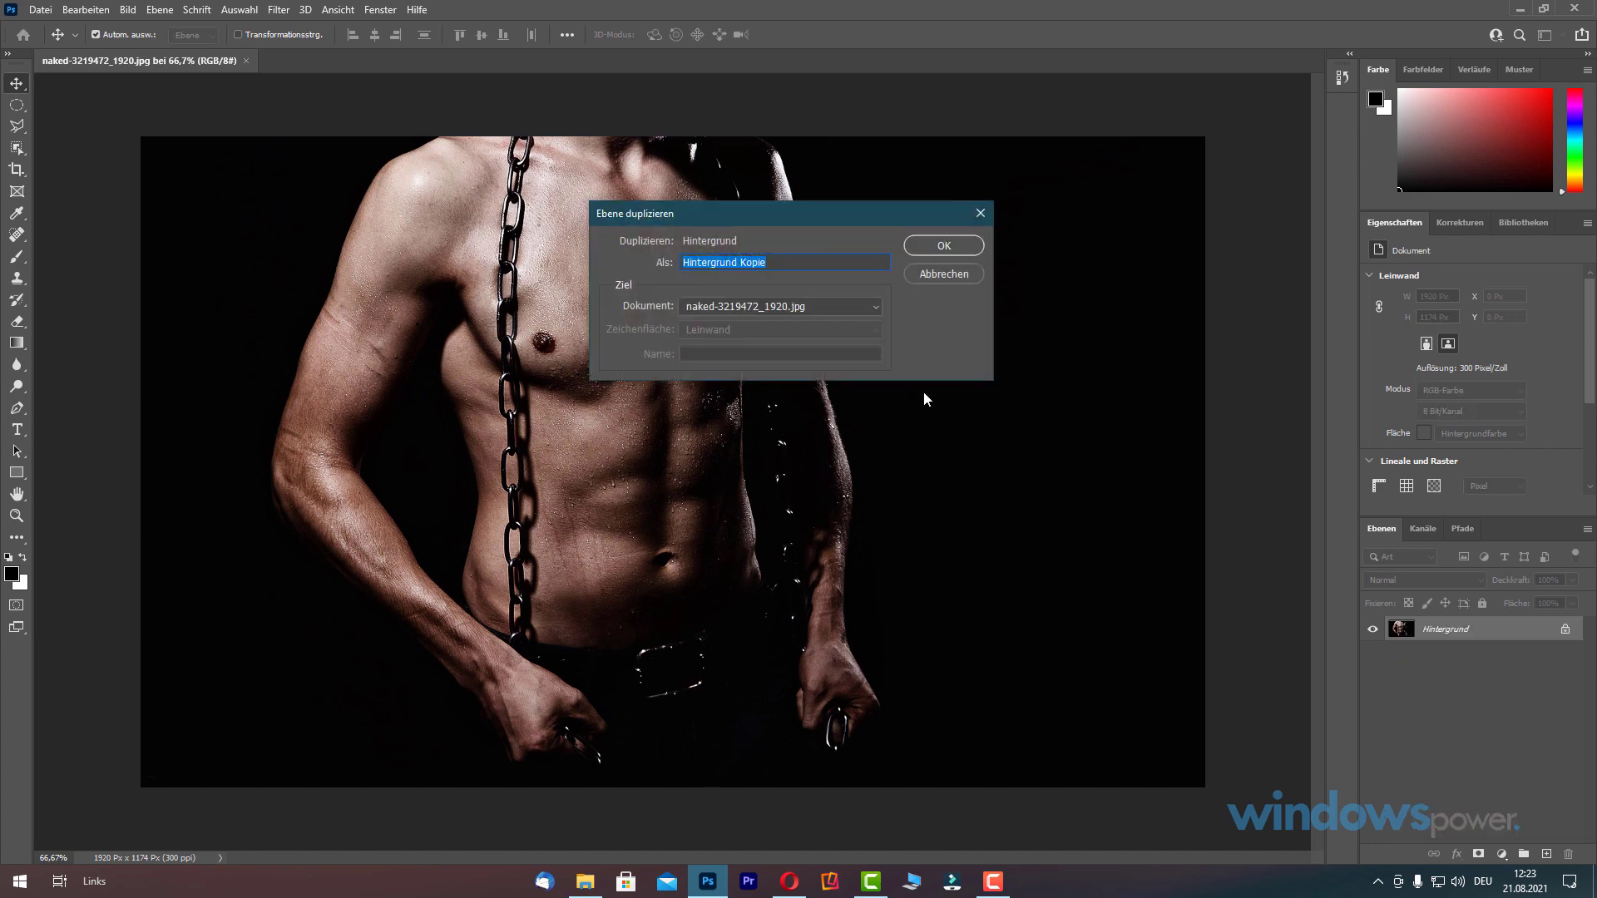
pyautogui.click(955, 247)
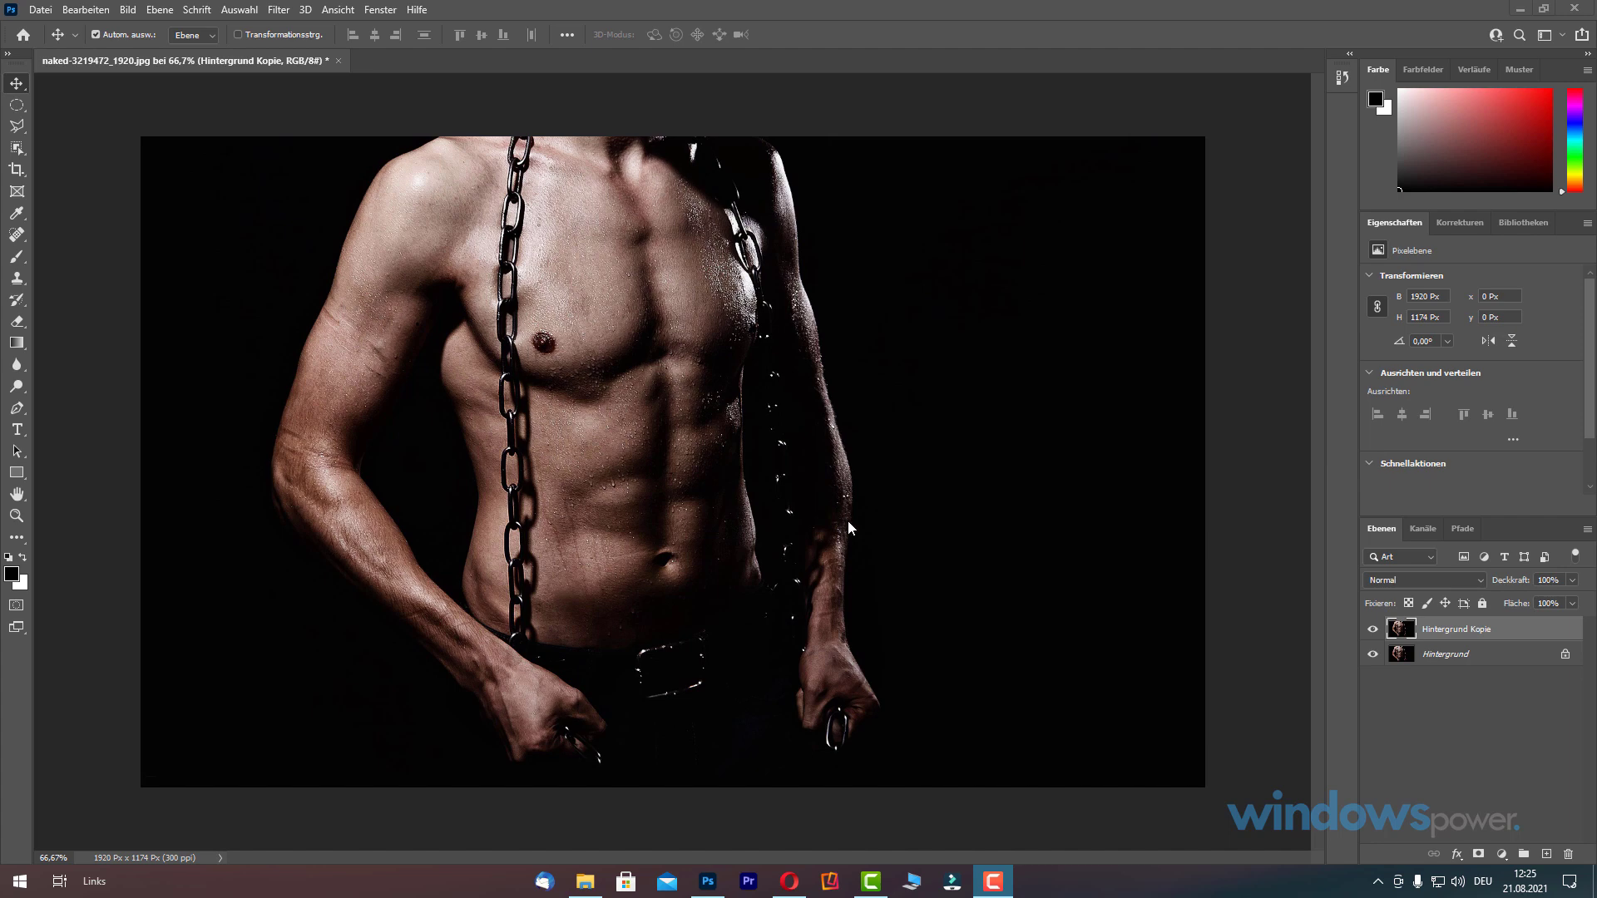
# Draw an elliptical marquee selection around the upper arm on the left.
pyautogui.click(1181, 755)
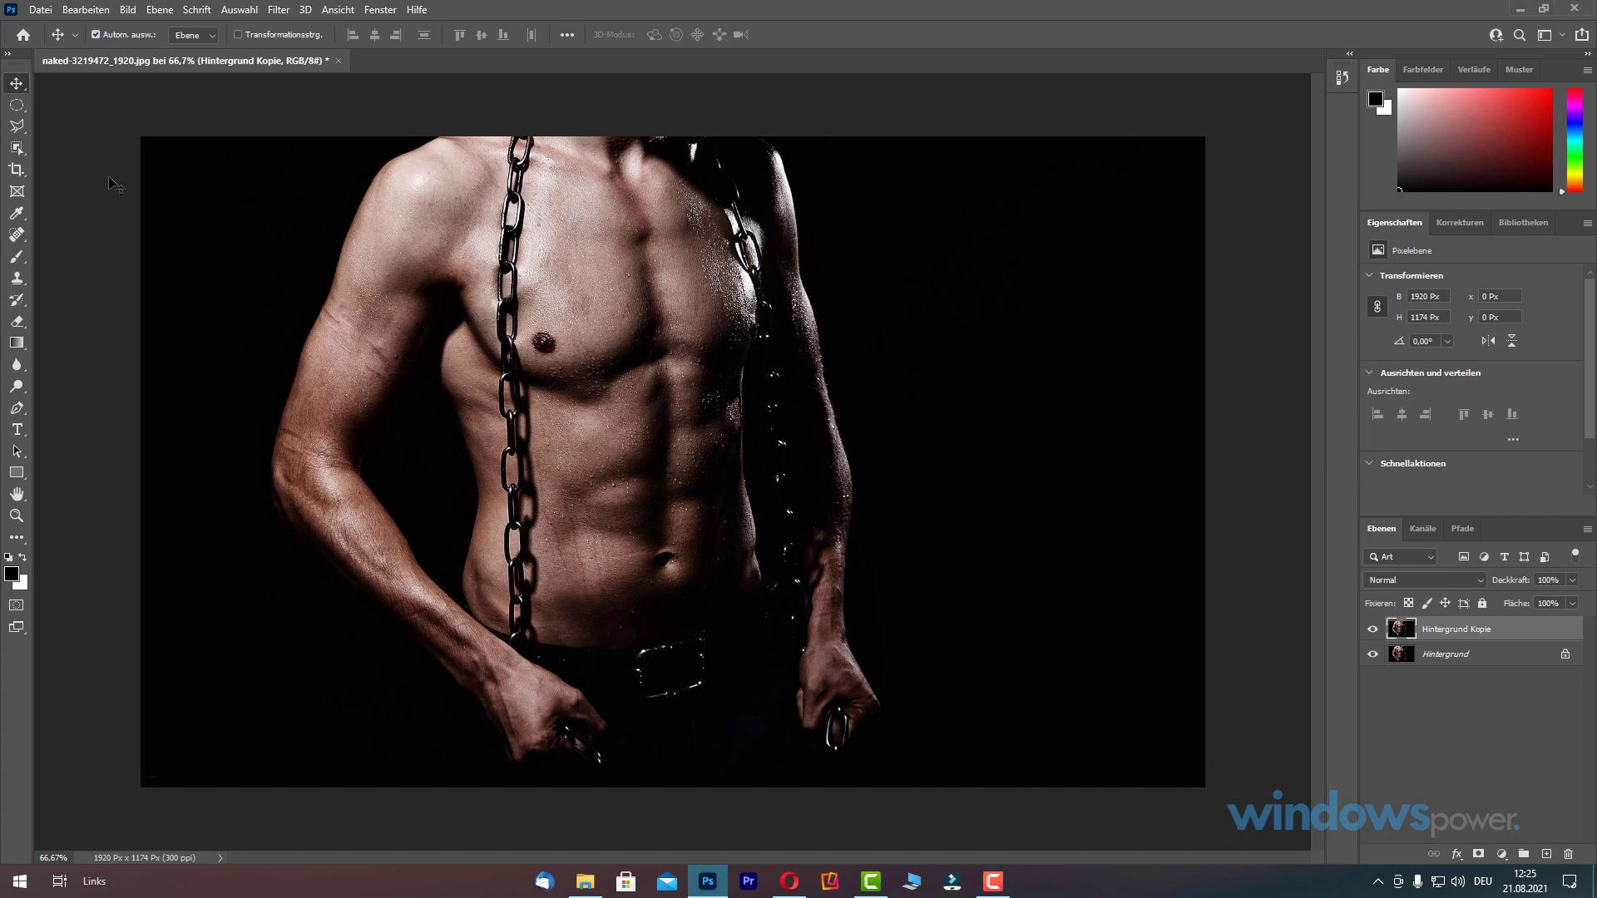
pyautogui.rightClick(18, 109)
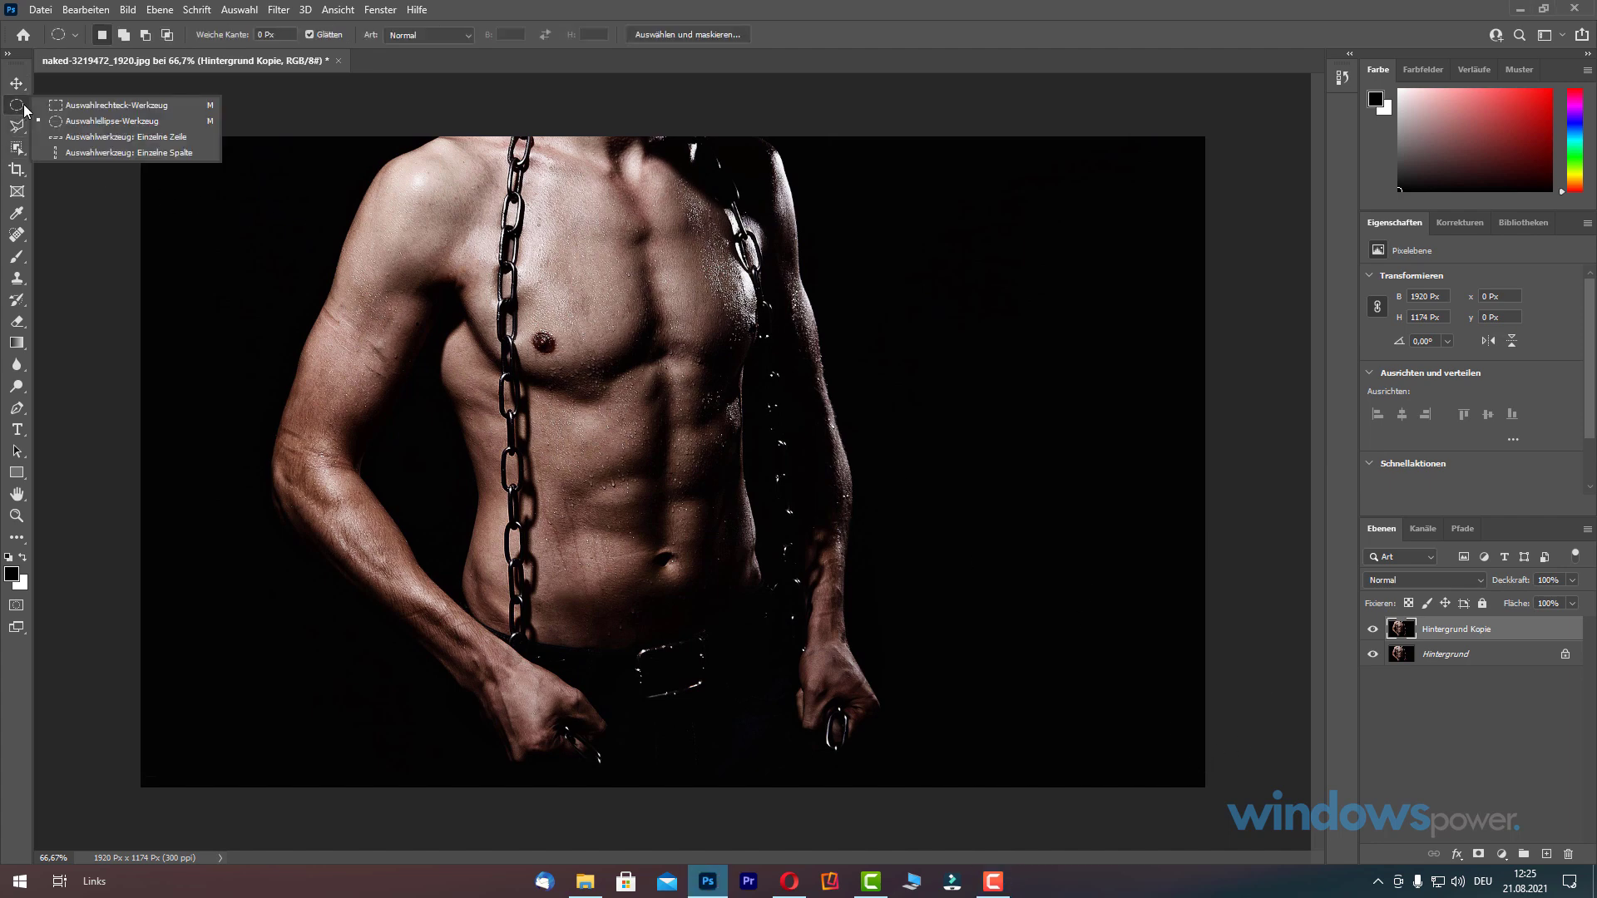
pyautogui.click(102, 121)
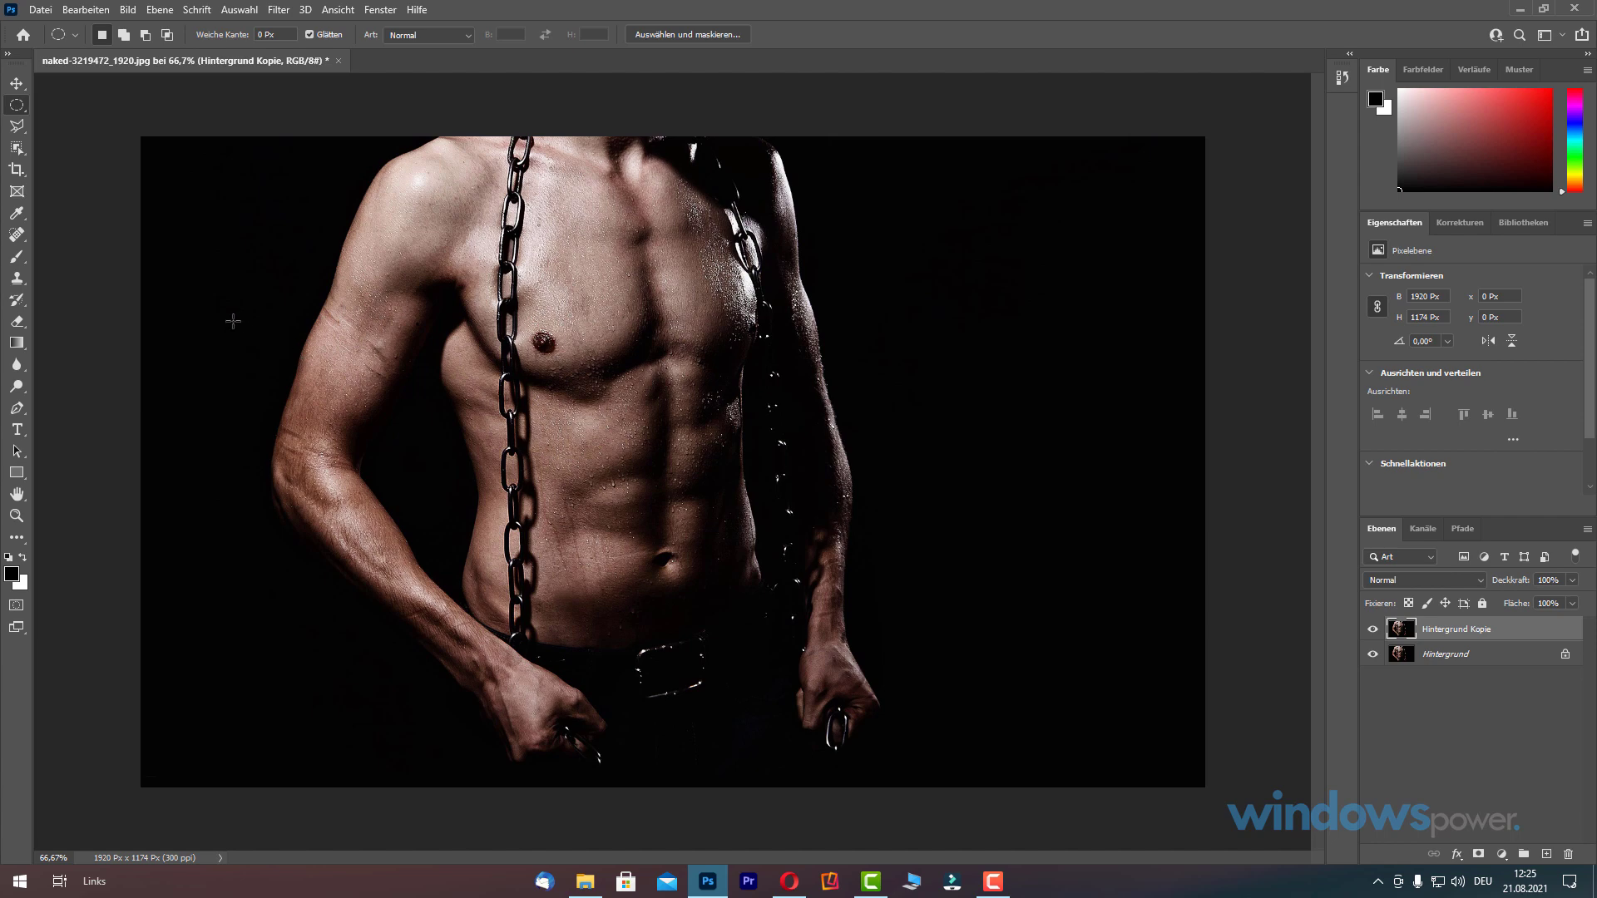
pyautogui.moveTo(232, 321)
pyautogui.mouseDown()
pyautogui.moveTo(358, 379)
pyautogui.moveTo(441, 460)
pyautogui.mouseUp()
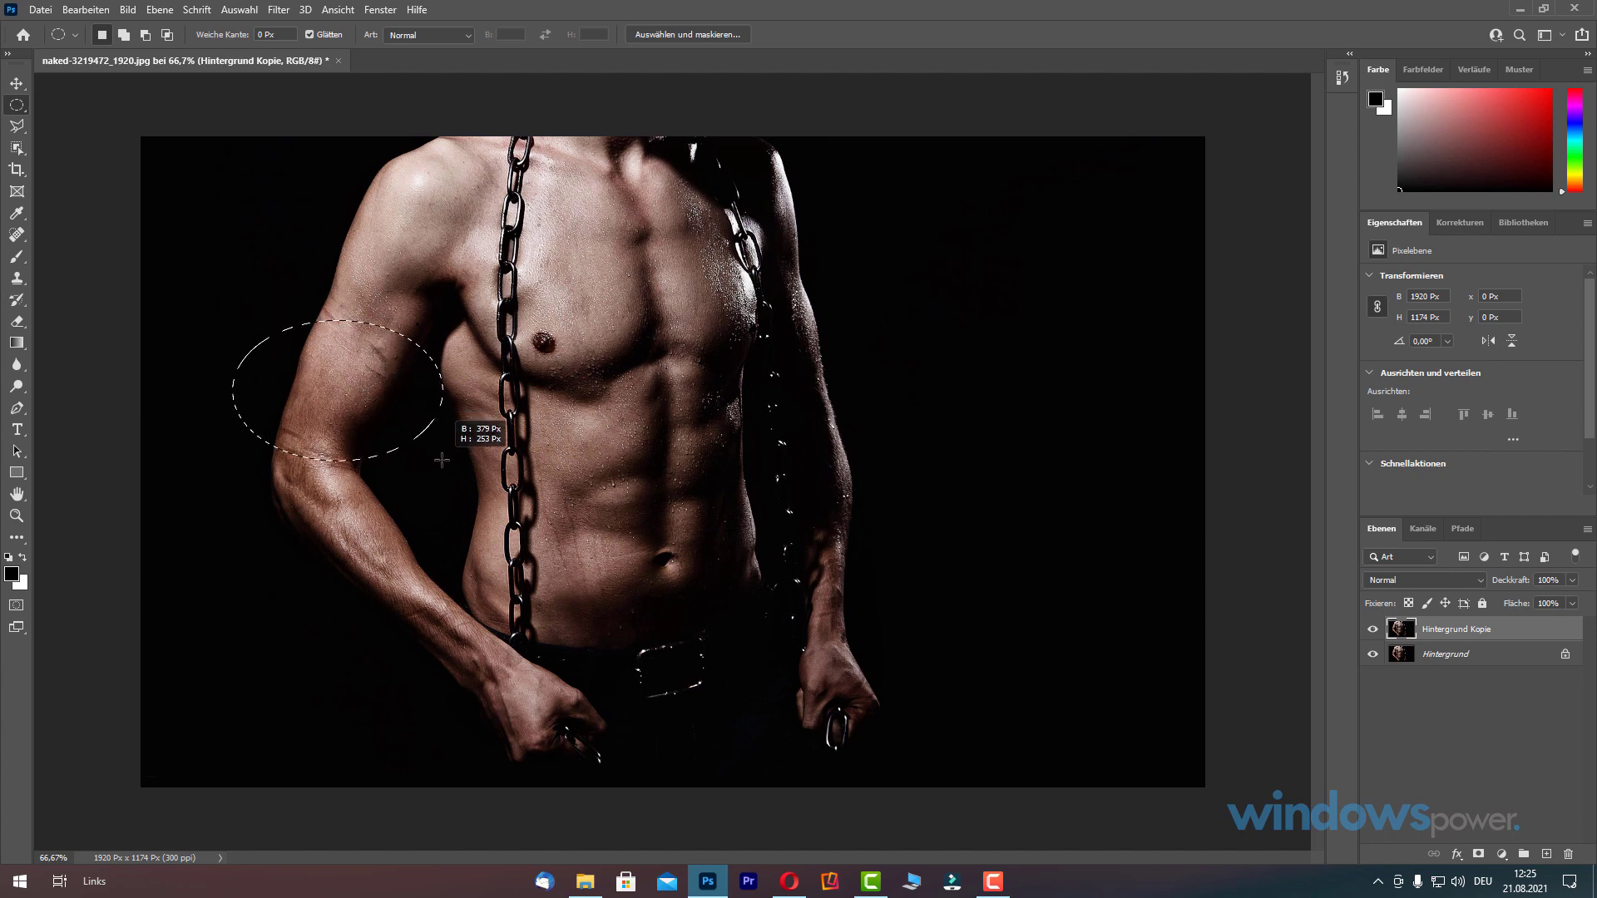
pyautogui.moveTo(441, 460); pyautogui.dragTo(442, 468)
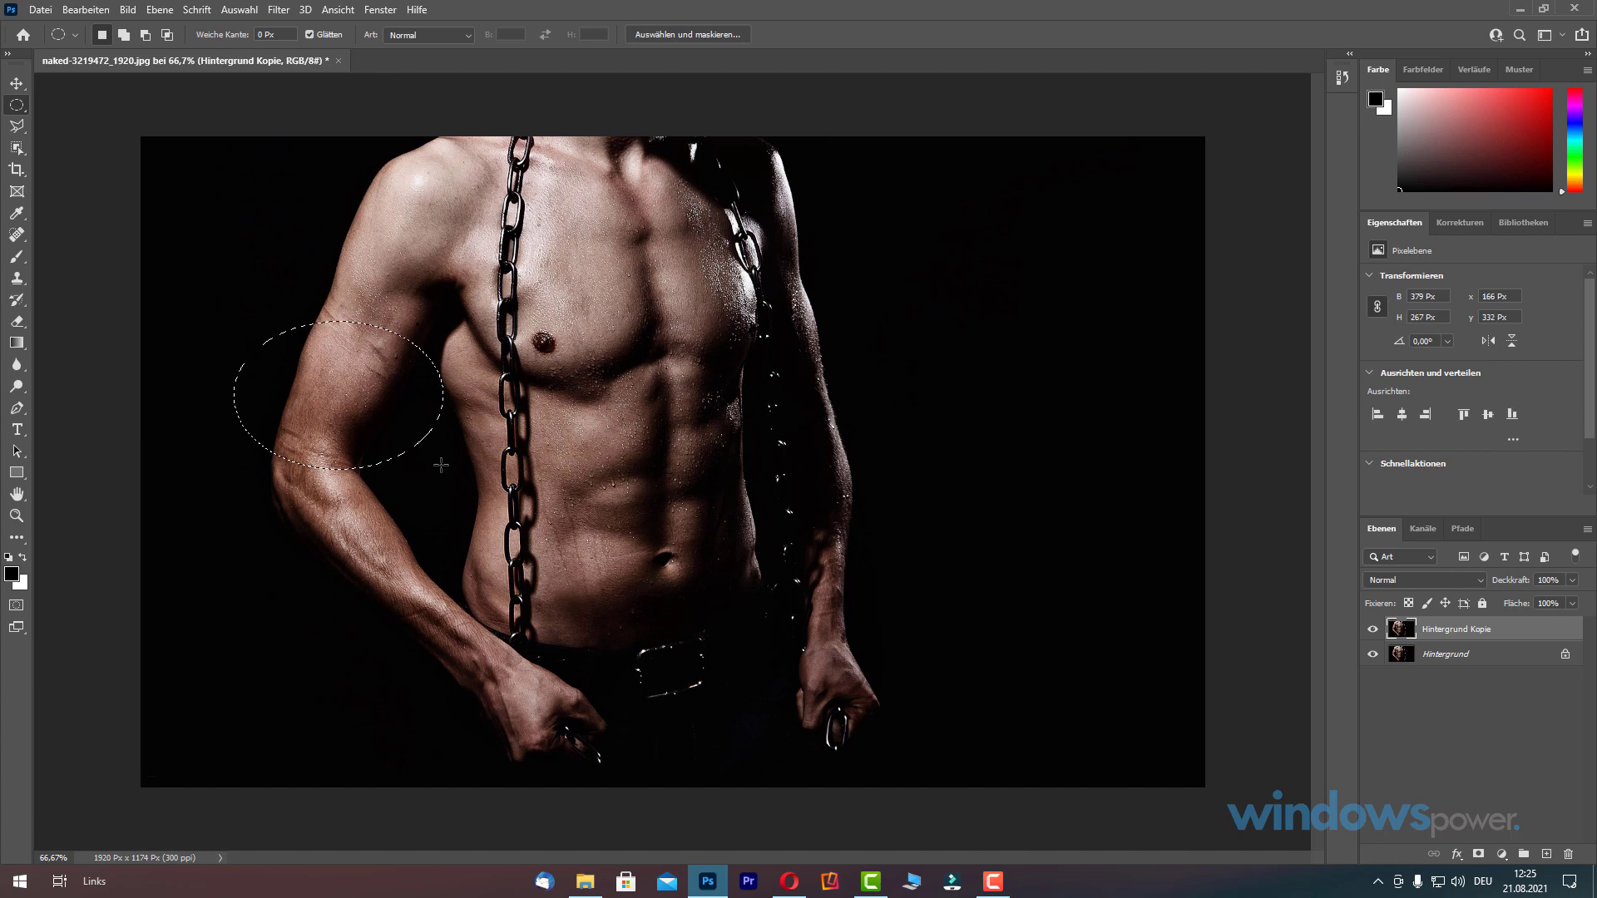
# Apply the Distorsion filter at -19% to bulge the selected upper arm.
pyautogui.click(277, 10)
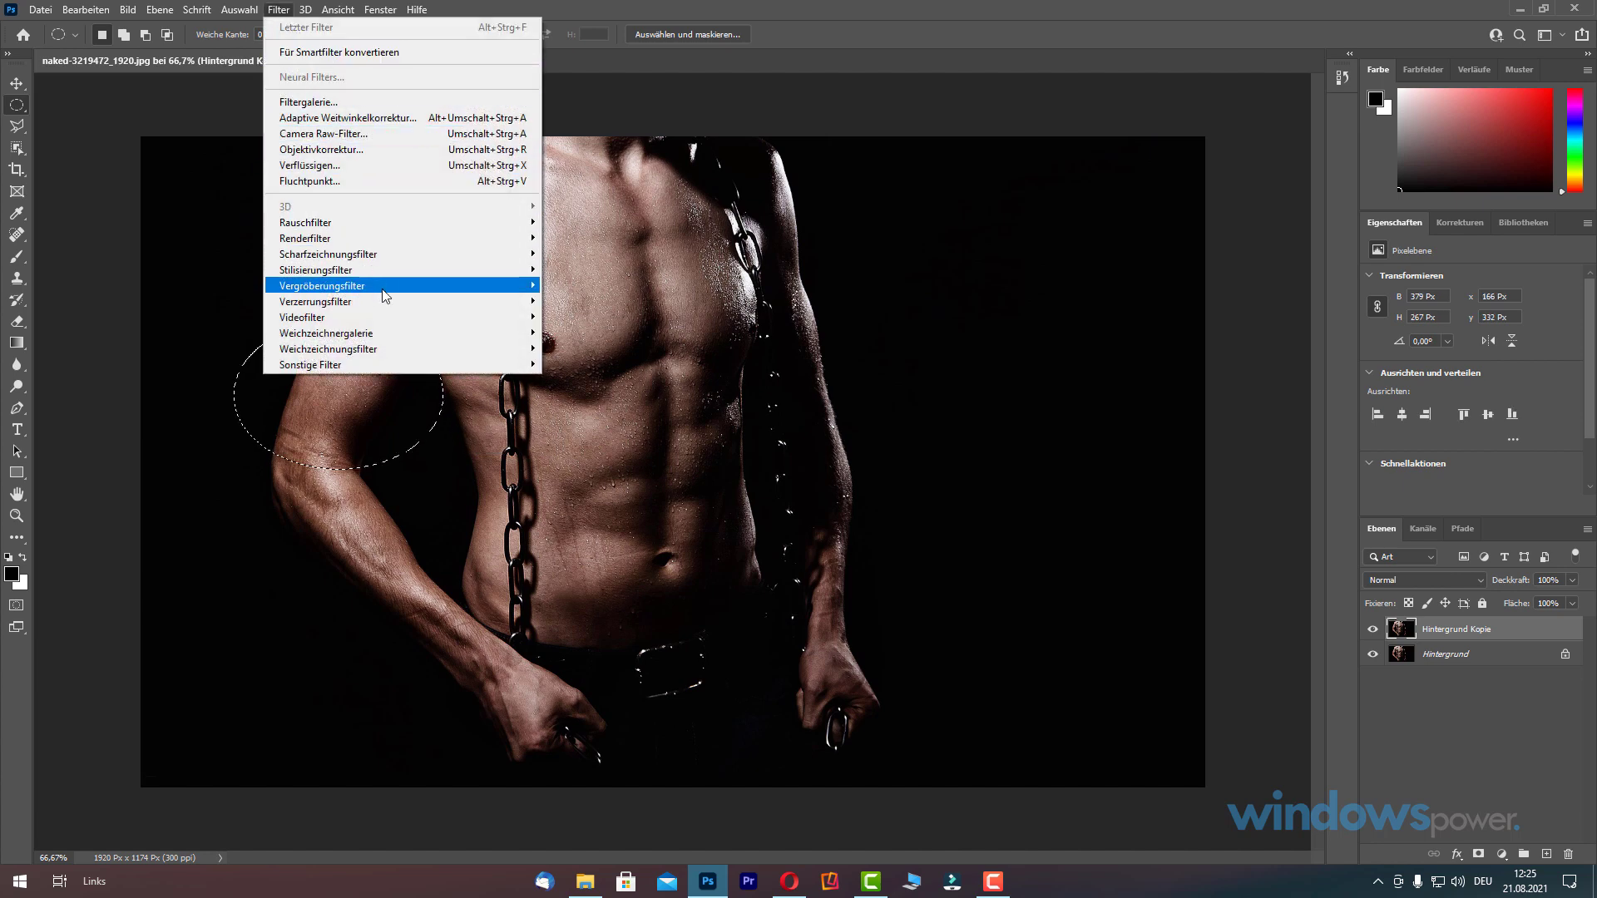
pyautogui.moveTo(325, 302)
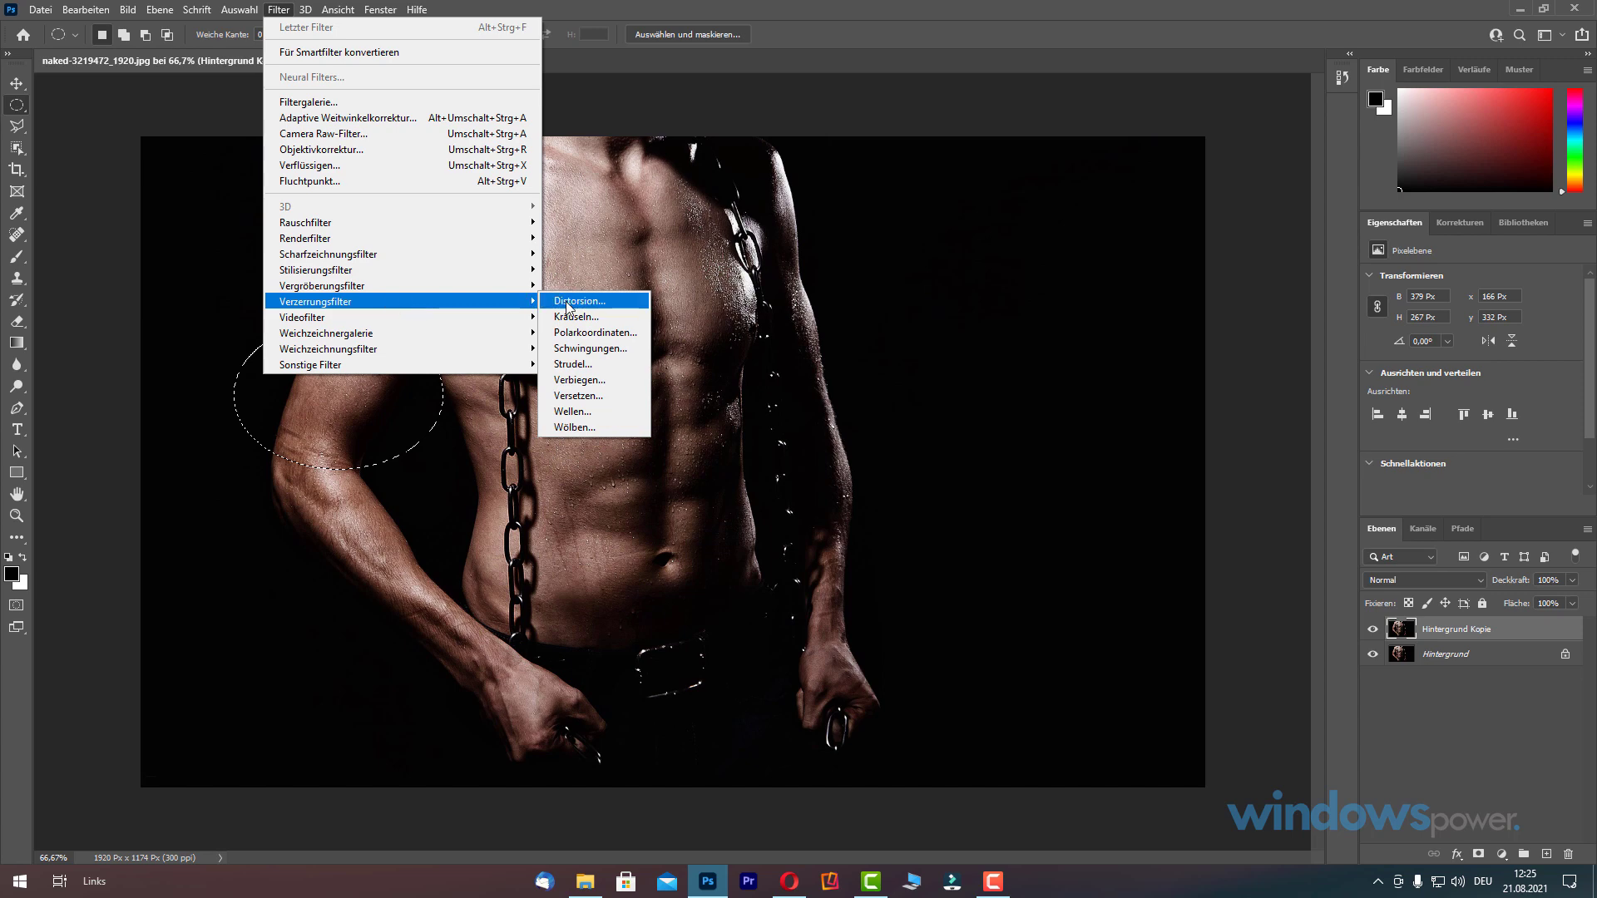
pyautogui.click(596, 302)
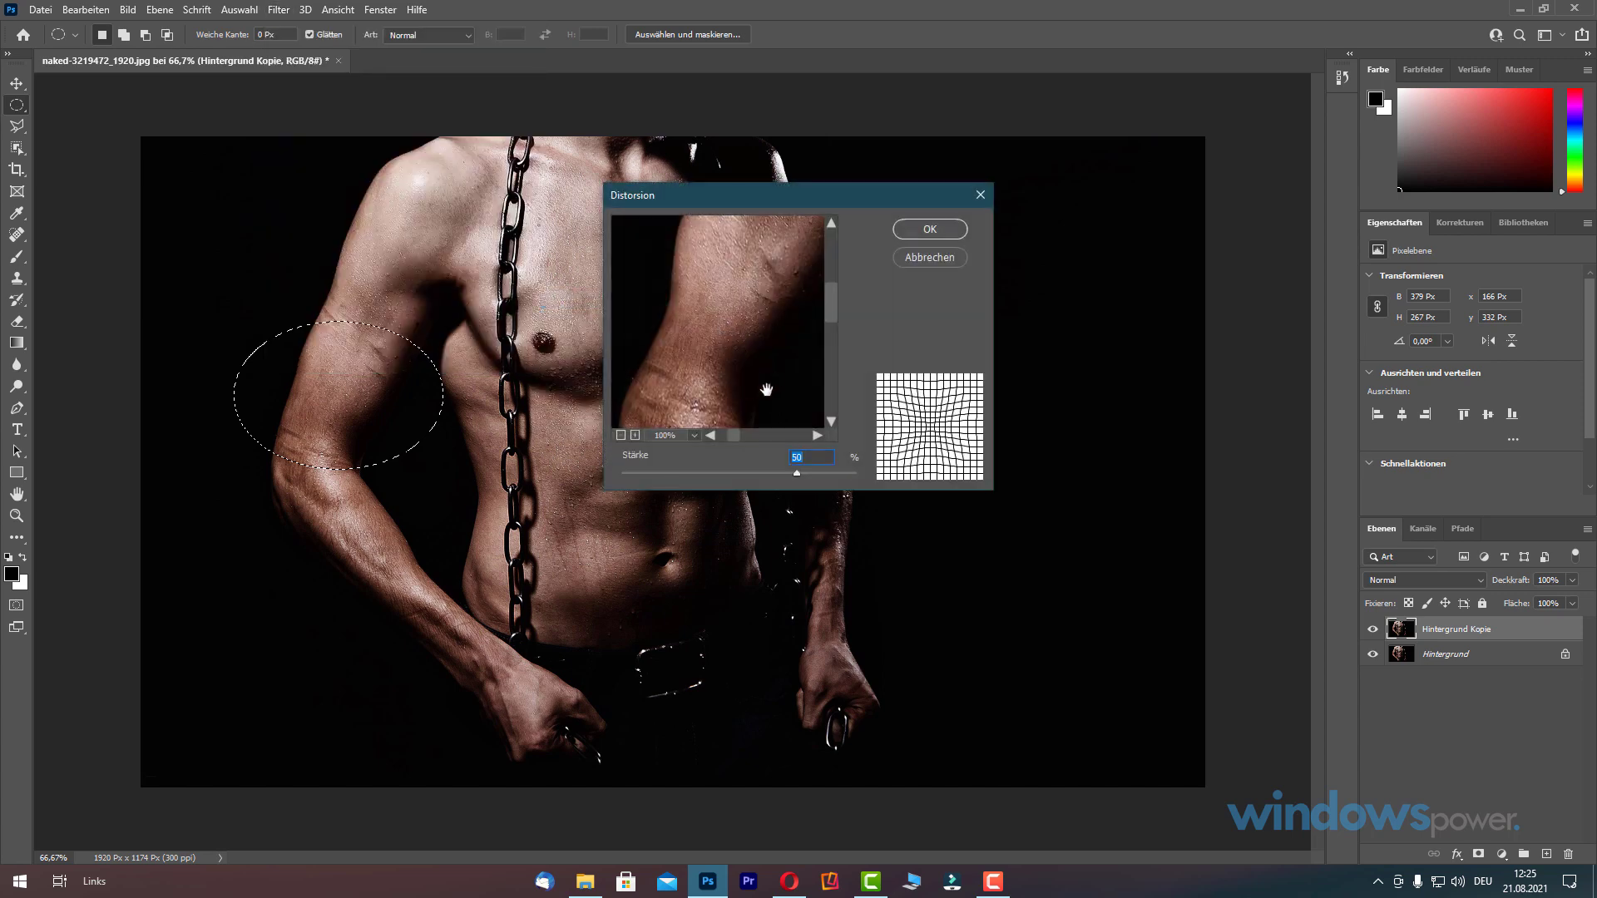
pyautogui.click(620, 435)
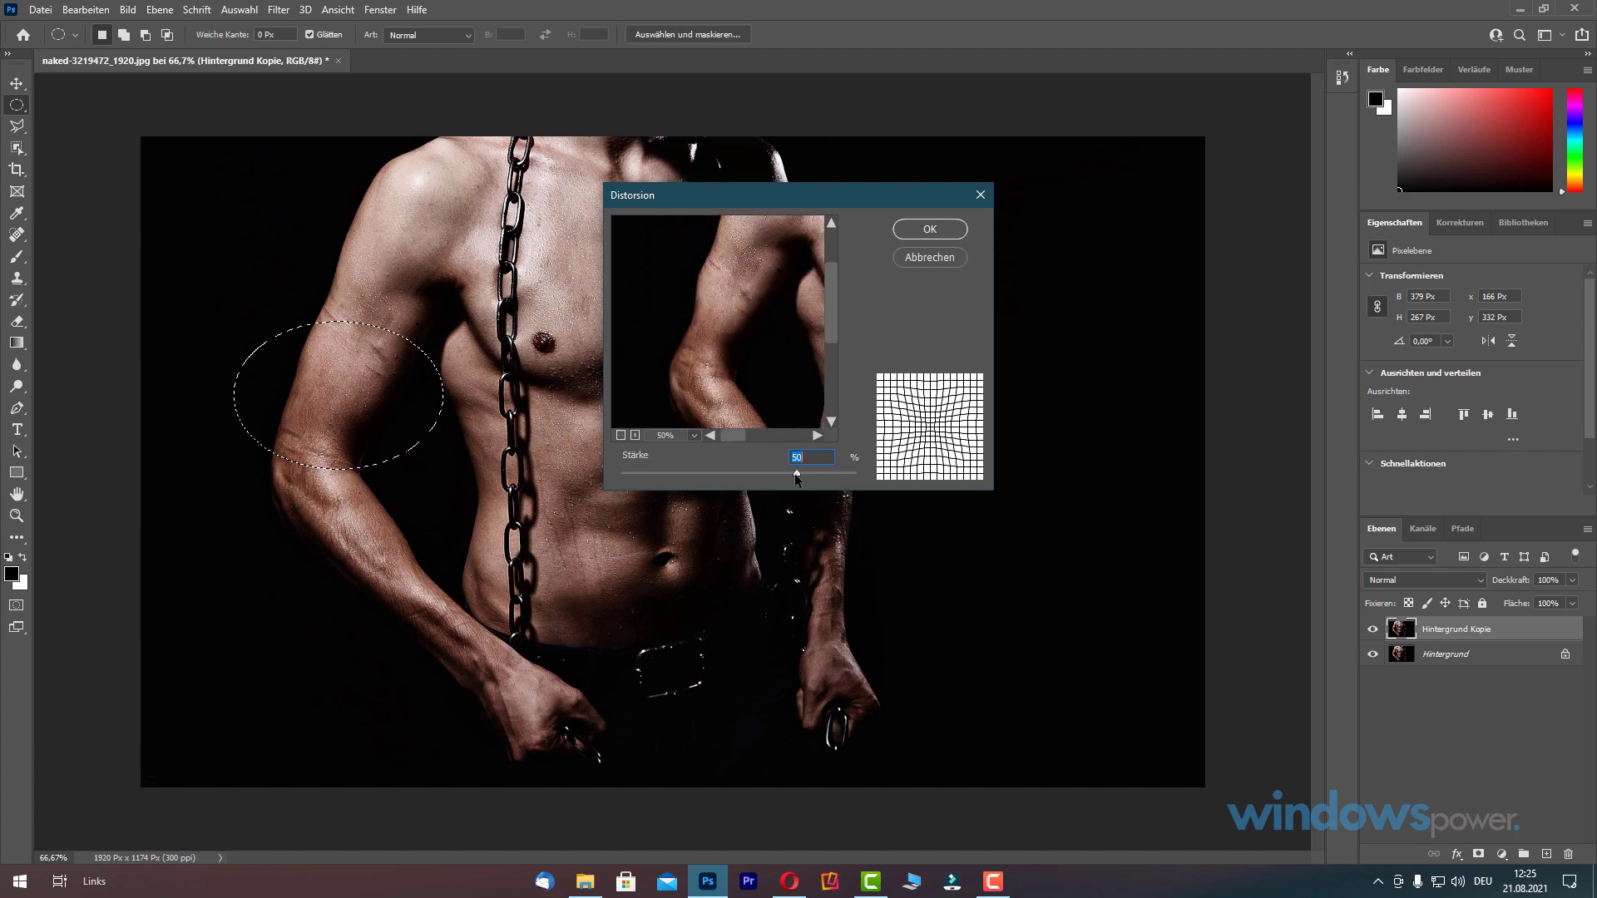
pyautogui.moveTo(796, 473); pyautogui.dragTo(716, 476)
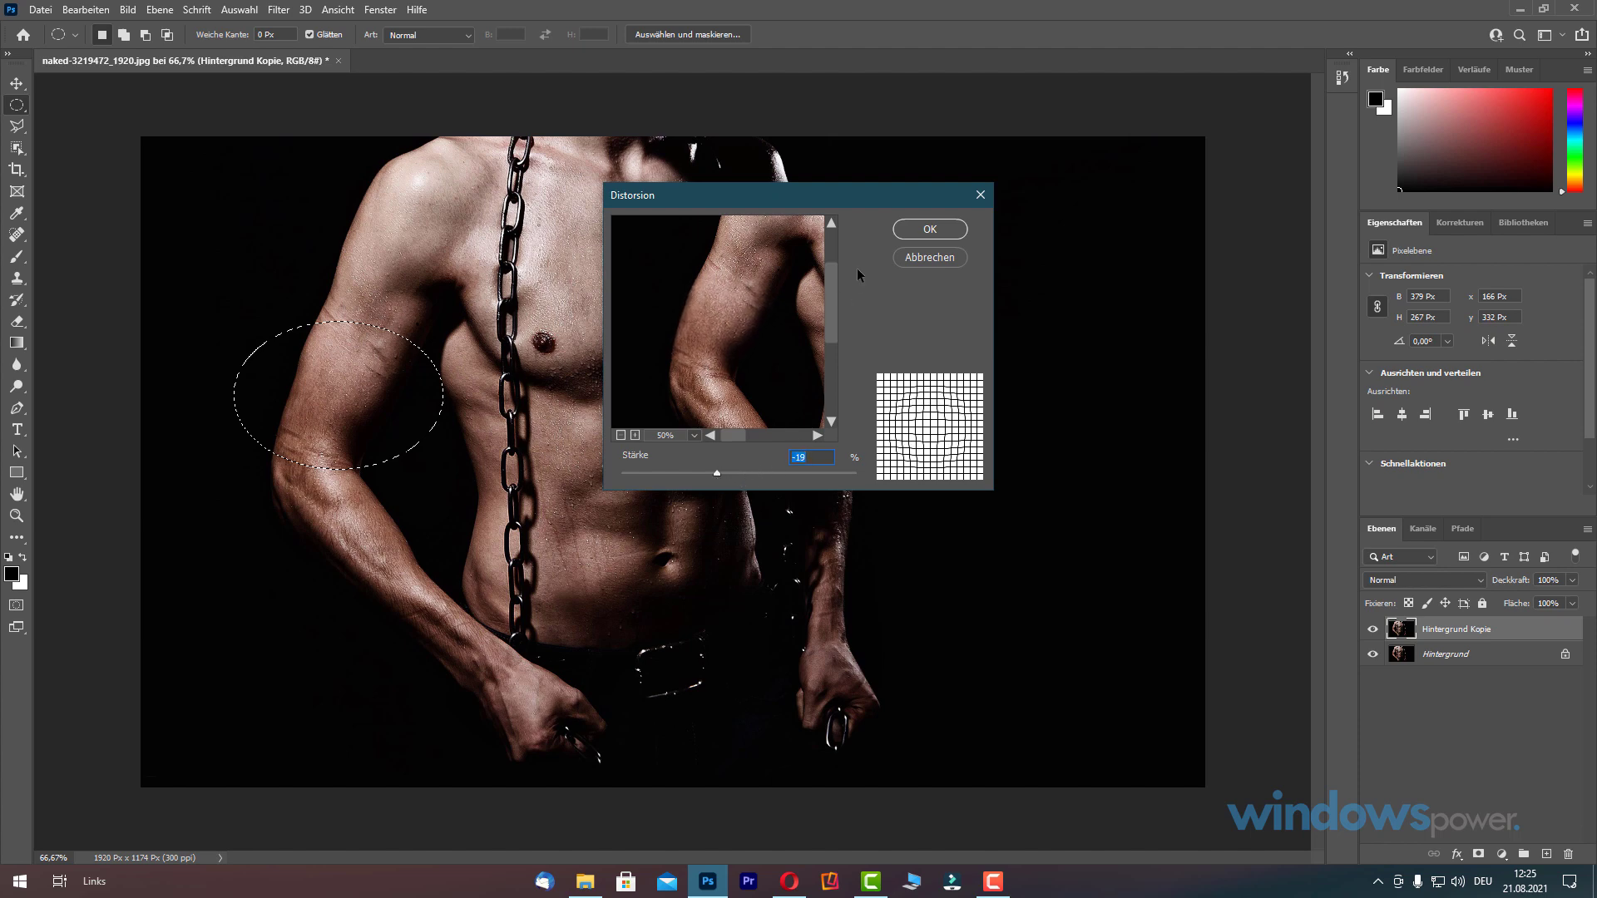
pyautogui.click(940, 227)
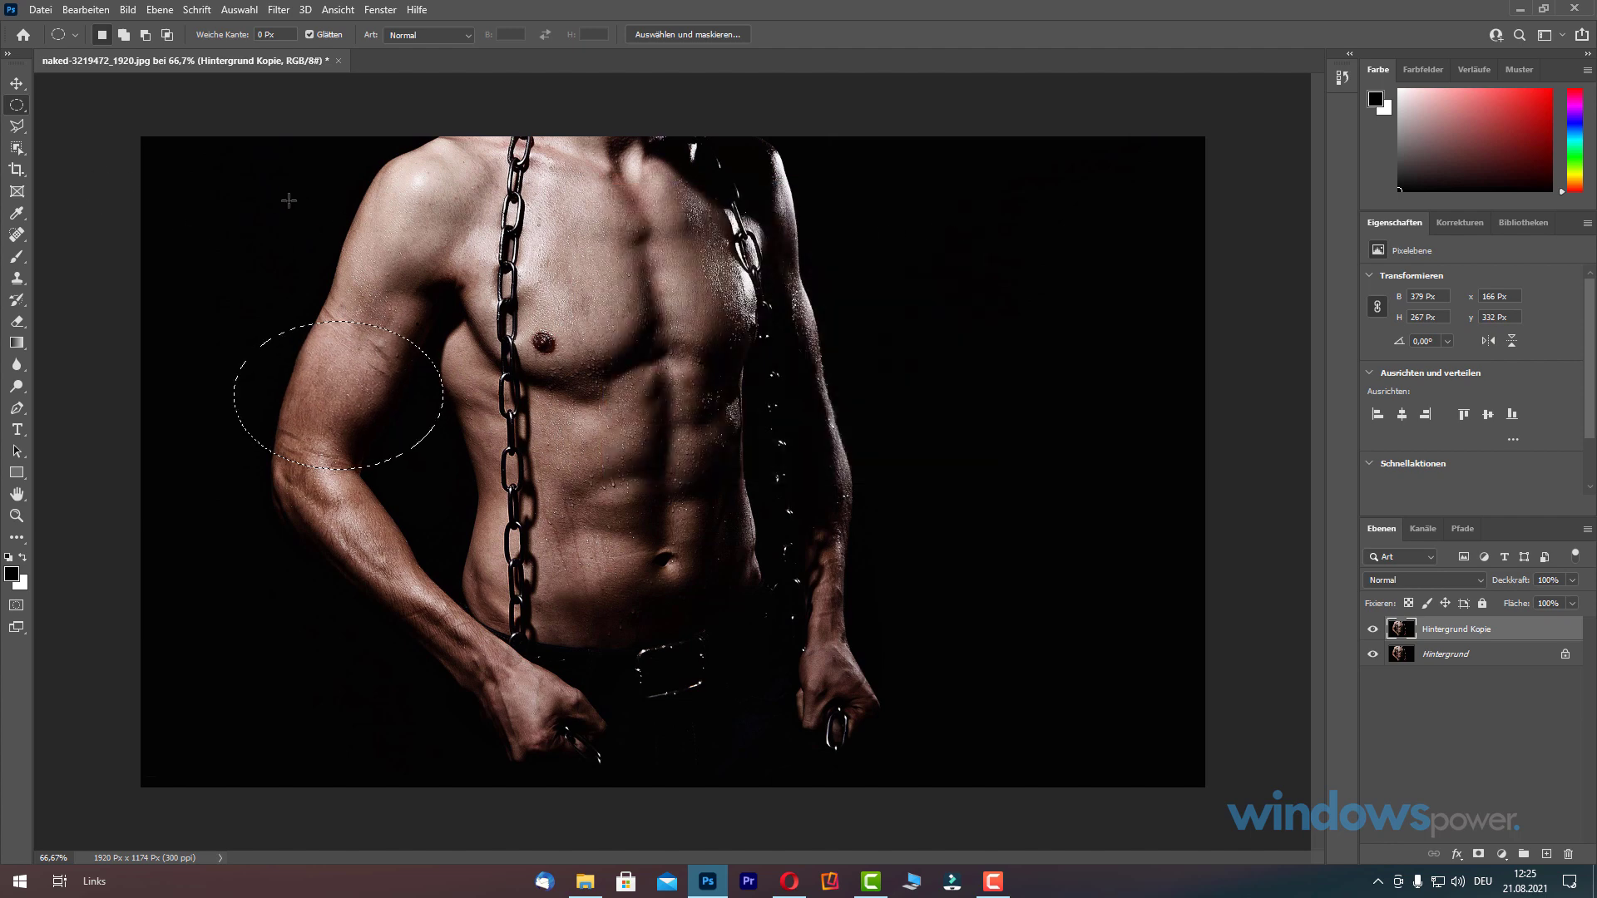
# Select an oval around the shoulder and bulge it with a stronger negative Distorsion.
pyautogui.moveTo(280, 198); pyautogui.dragTo(483, 375)
pyautogui.click(279, 10)
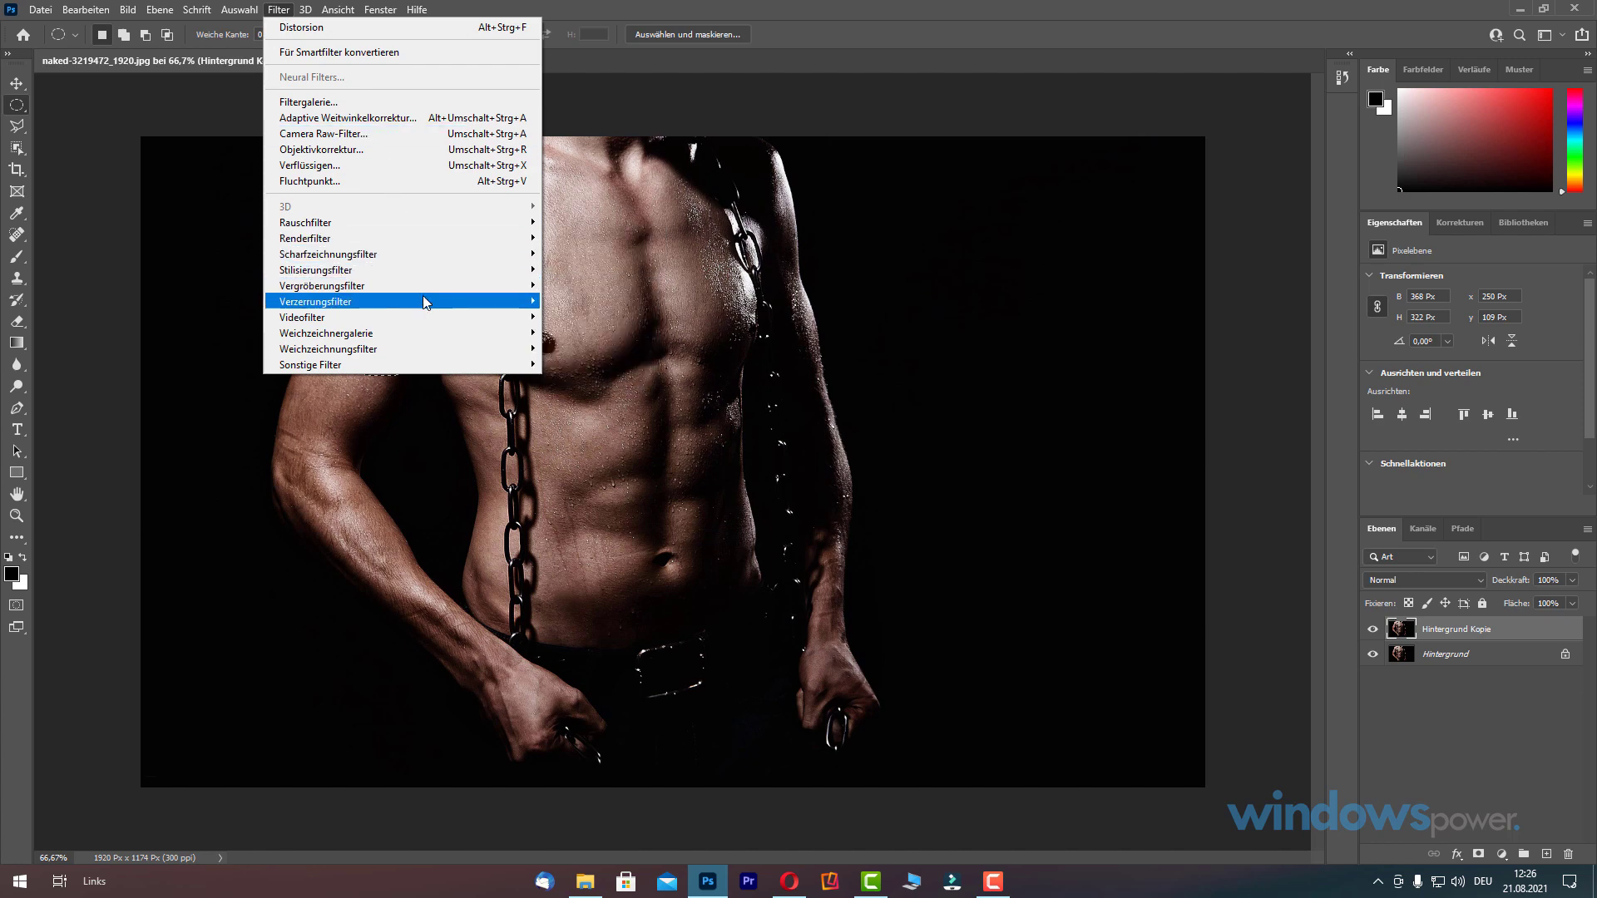
pyautogui.moveTo(316, 301)
pyautogui.click(569, 301)
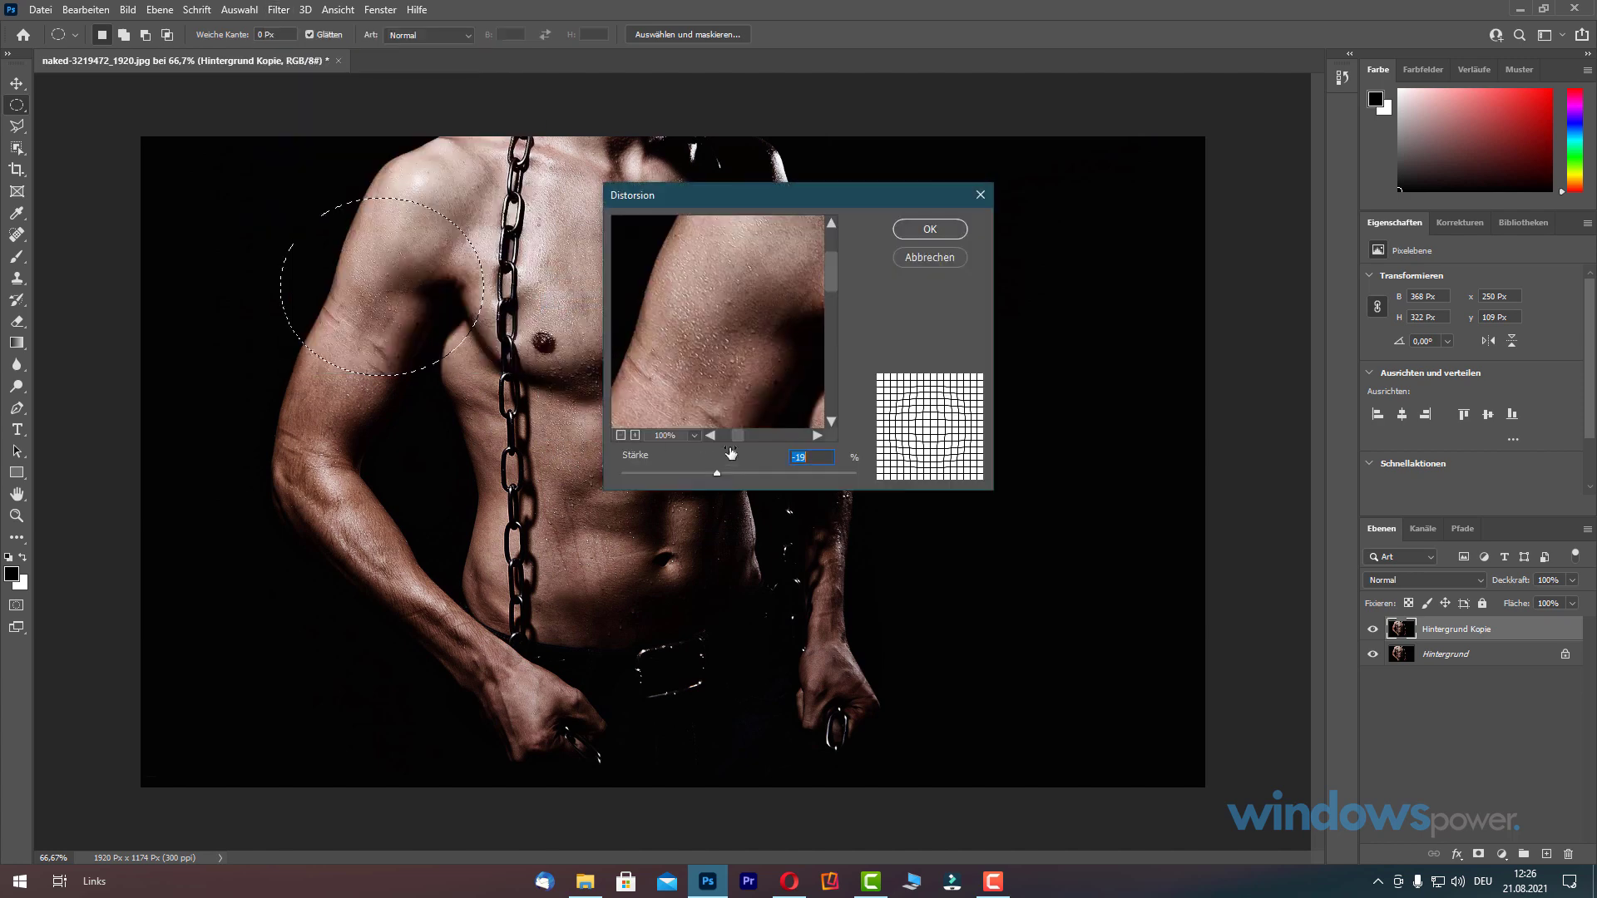
pyautogui.click(621, 435)
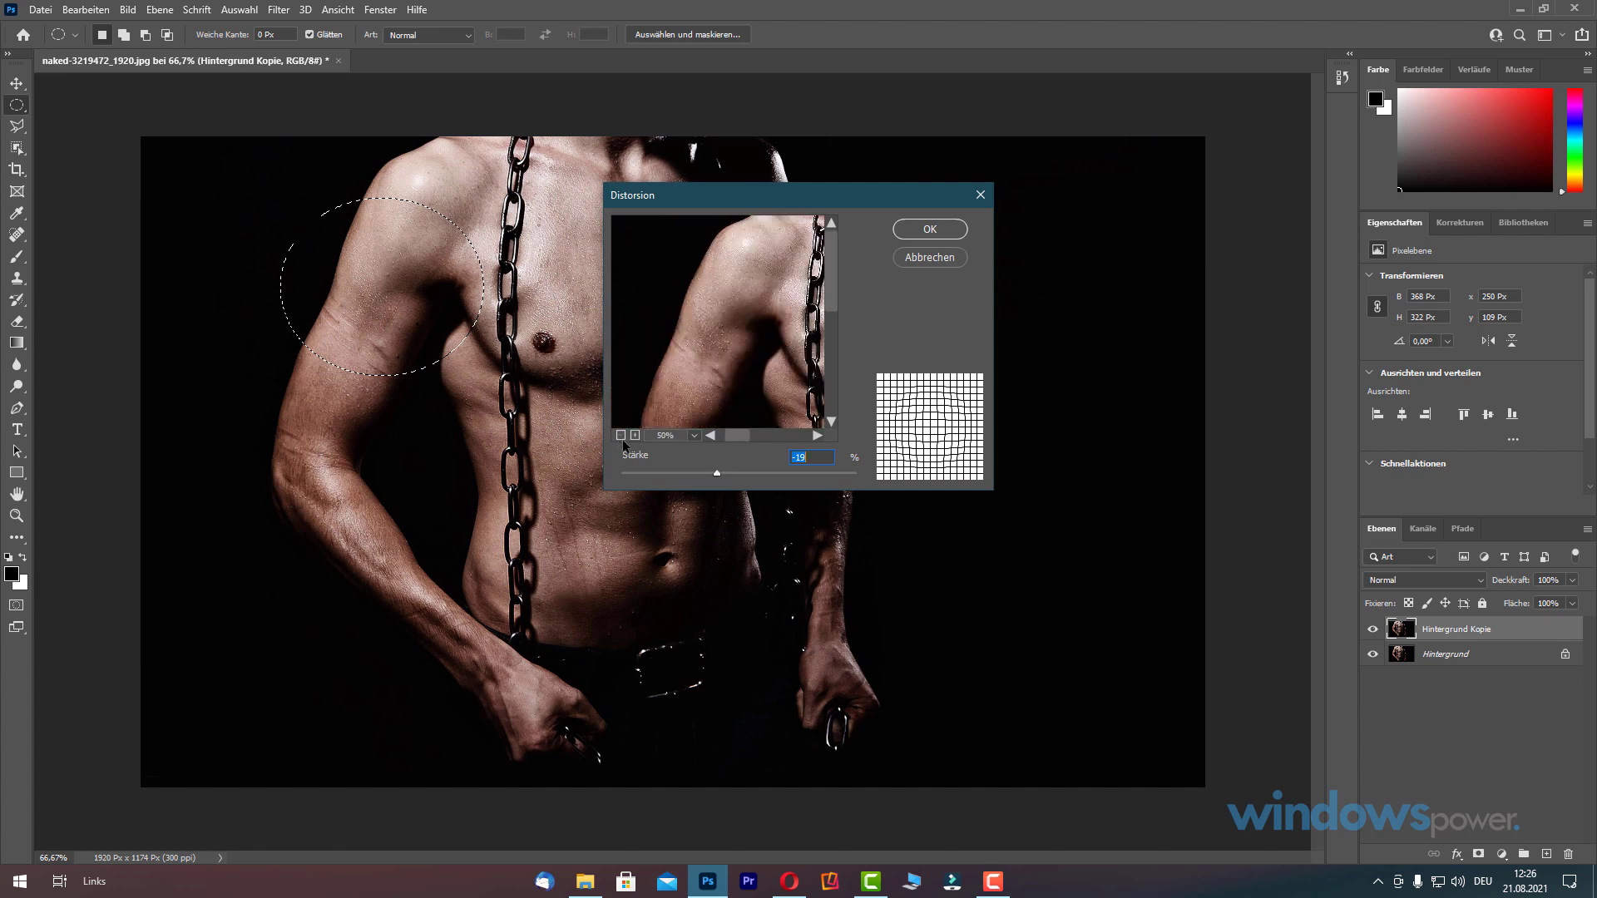
pyautogui.moveTo(712, 474); pyautogui.dragTo(658, 481)
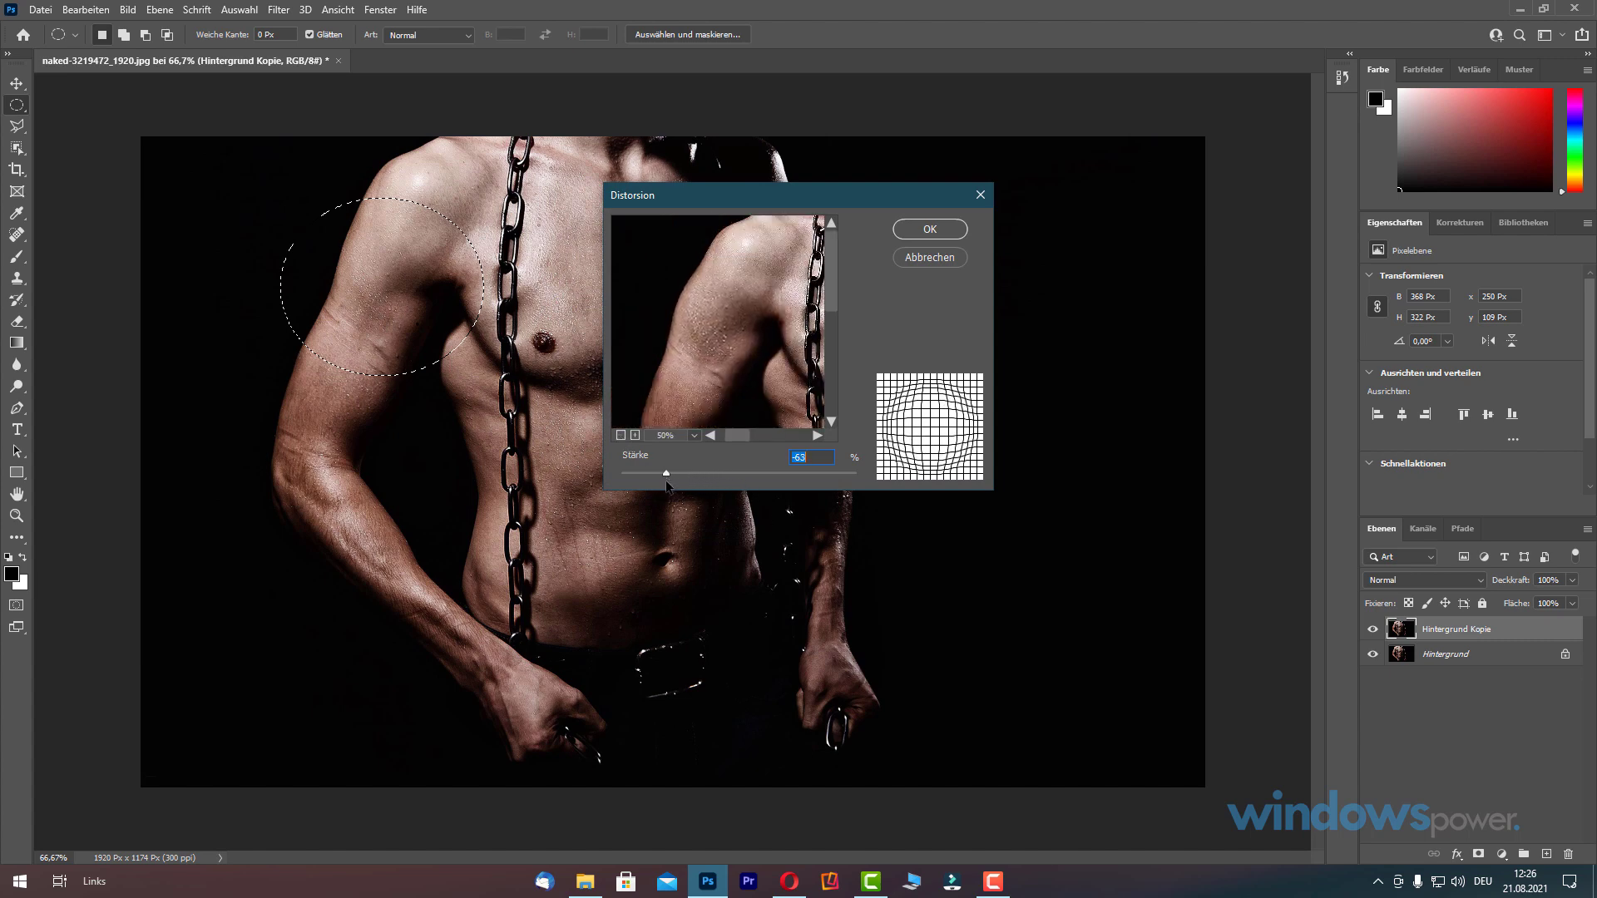
pyautogui.click(930, 229)
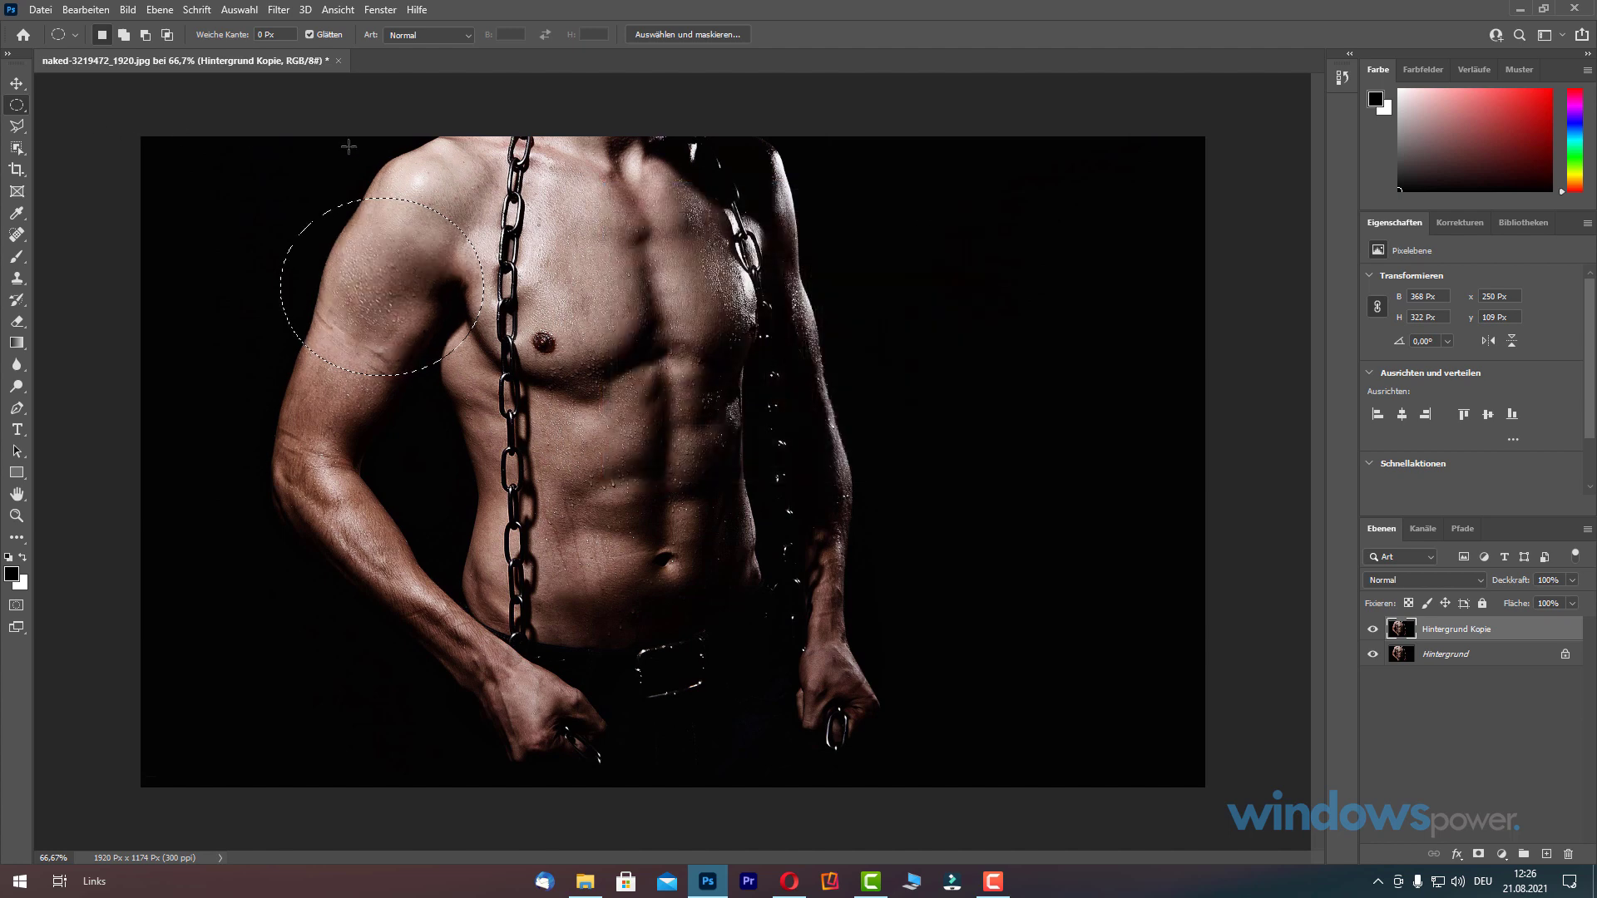
# Select the top of the shoulder and apply Distorsion at -84.
pyautogui.moveTo(314, 135); pyautogui.dragTo(503, 291)
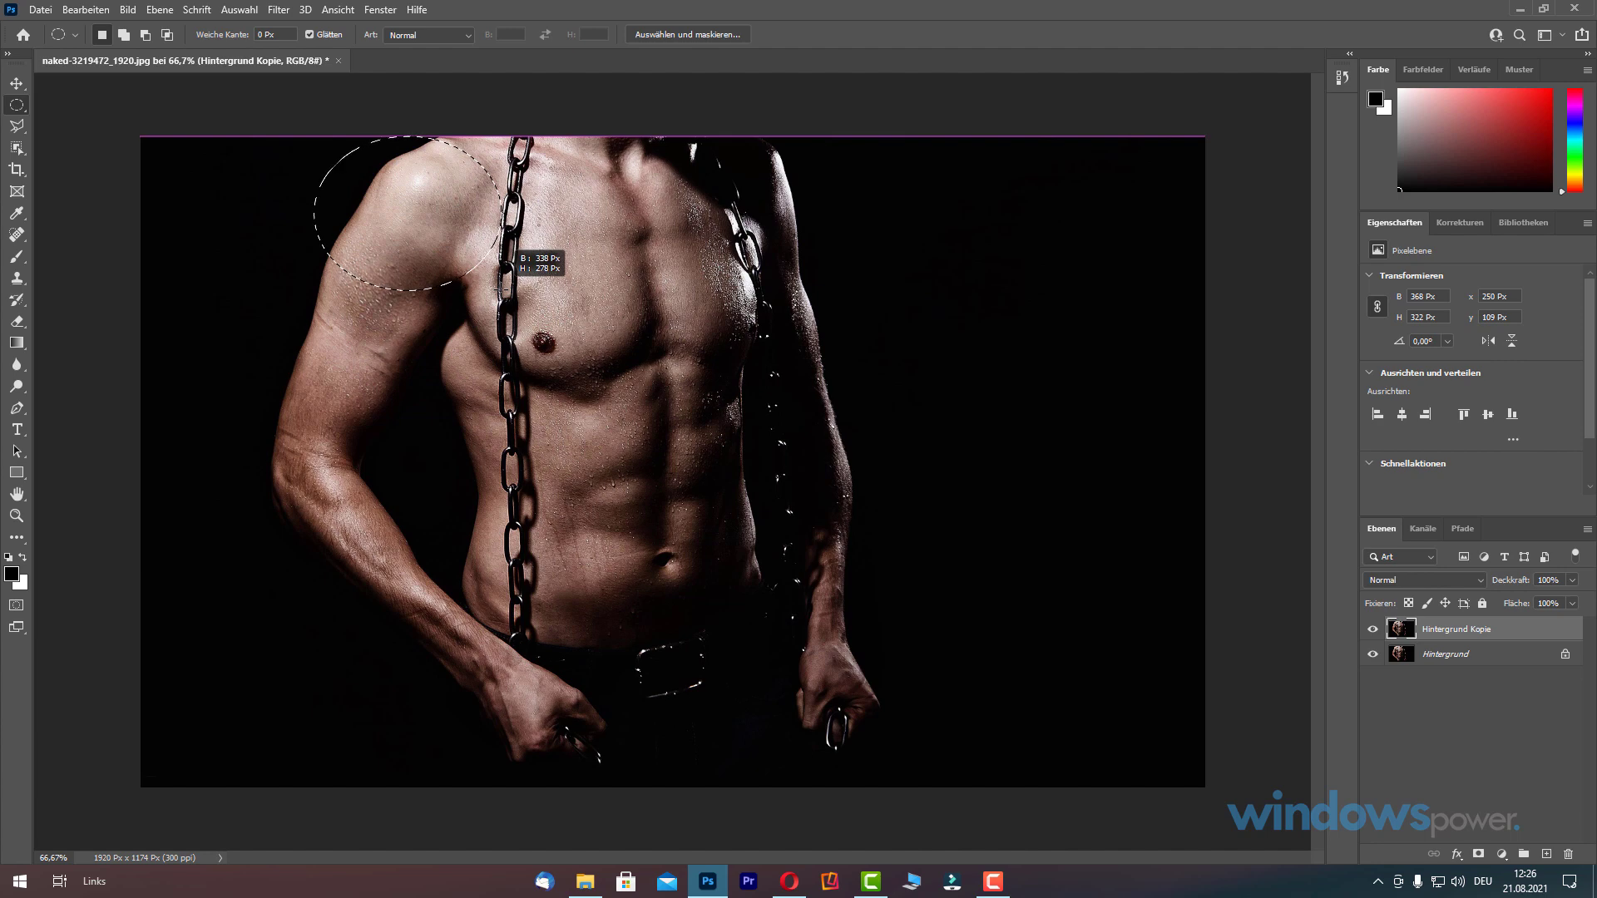
pyautogui.click(278, 10)
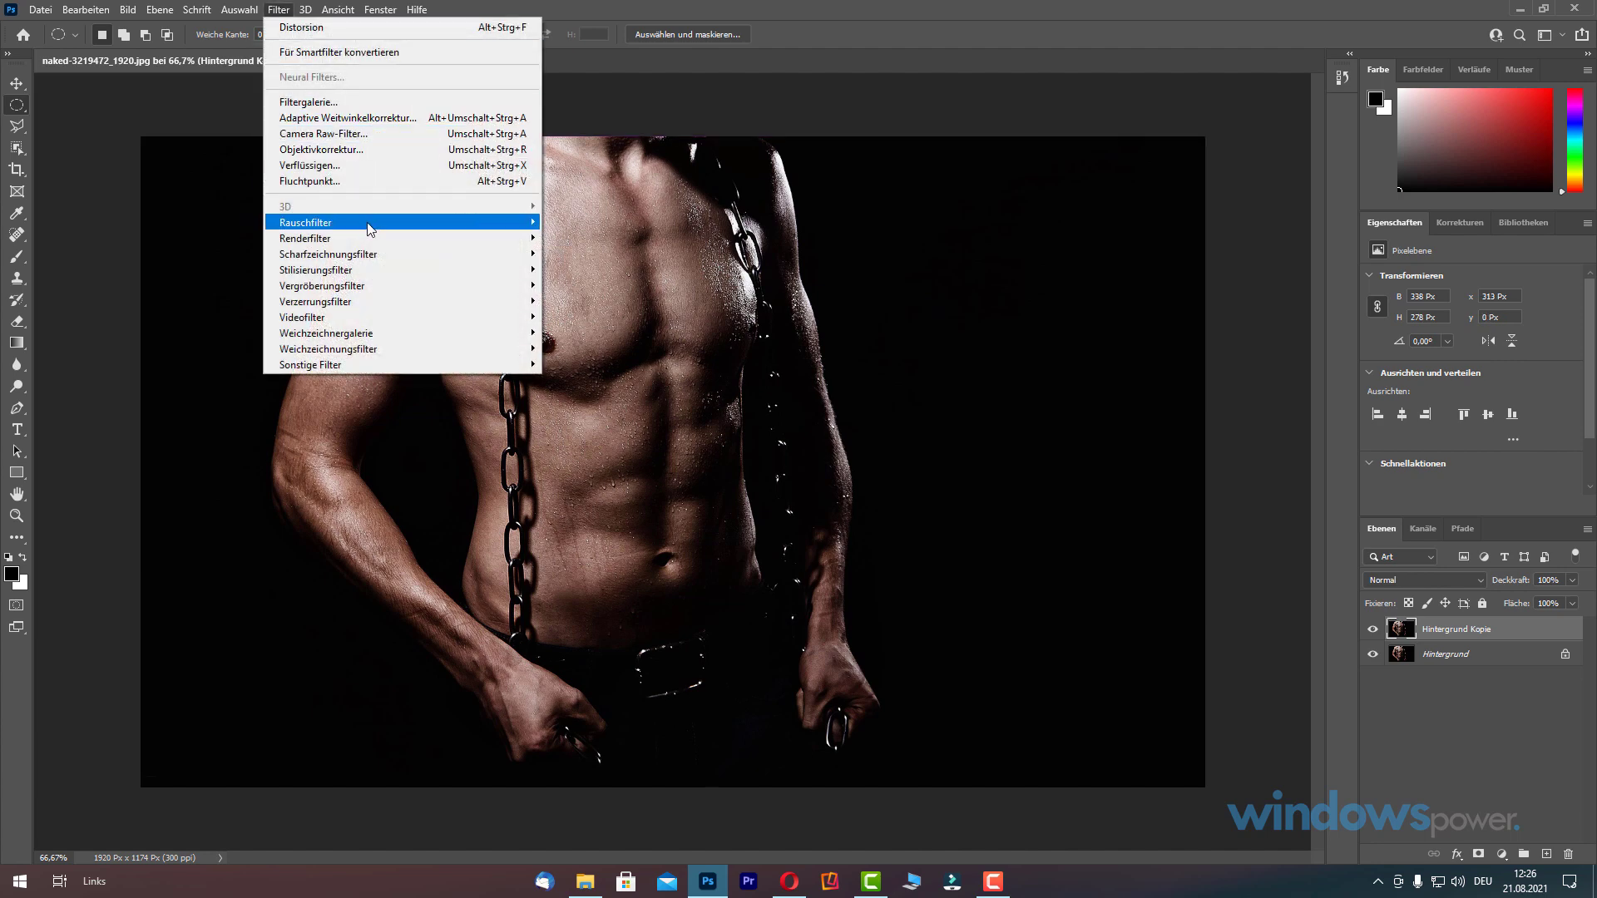
pyautogui.moveTo(316, 301)
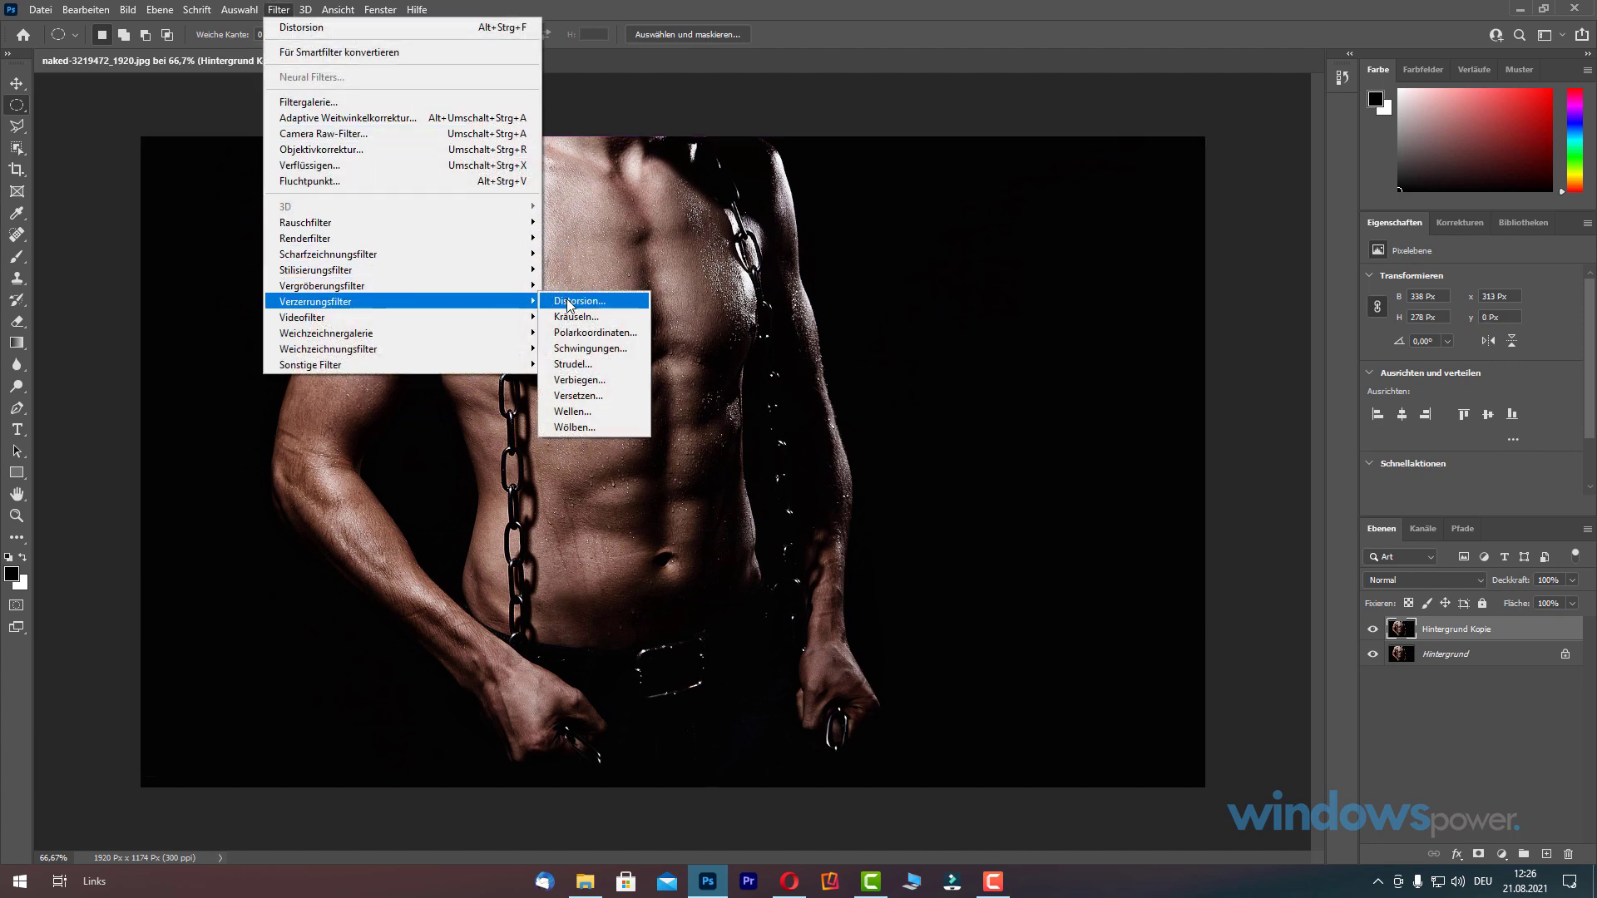
pyautogui.click(569, 302)
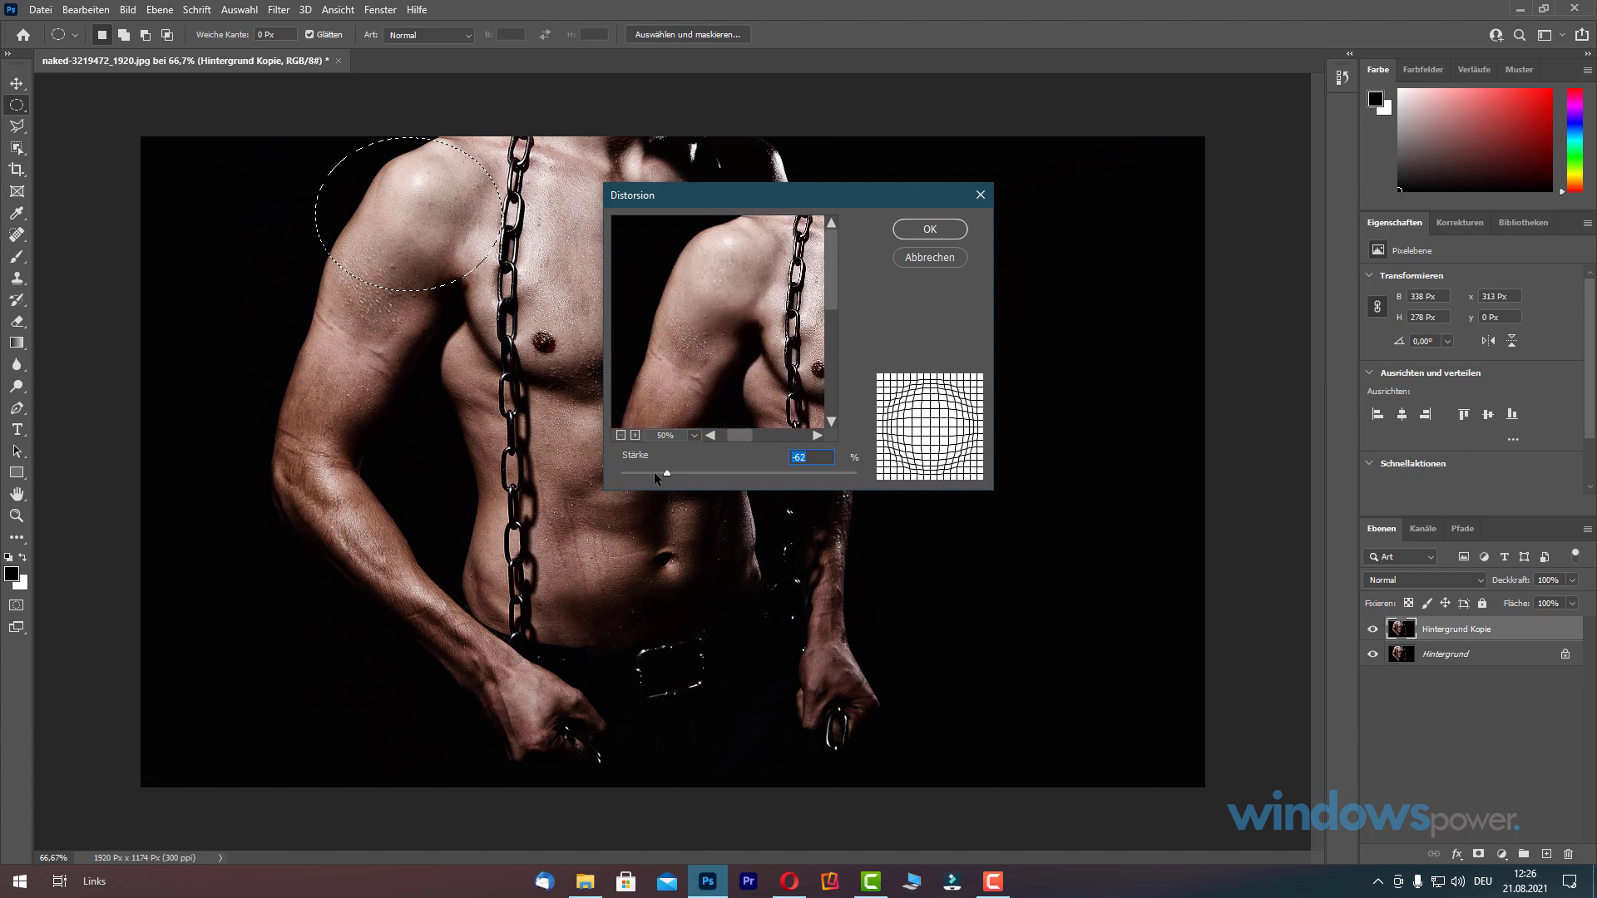
pyautogui.moveTo(664, 474); pyautogui.dragTo(640, 474)
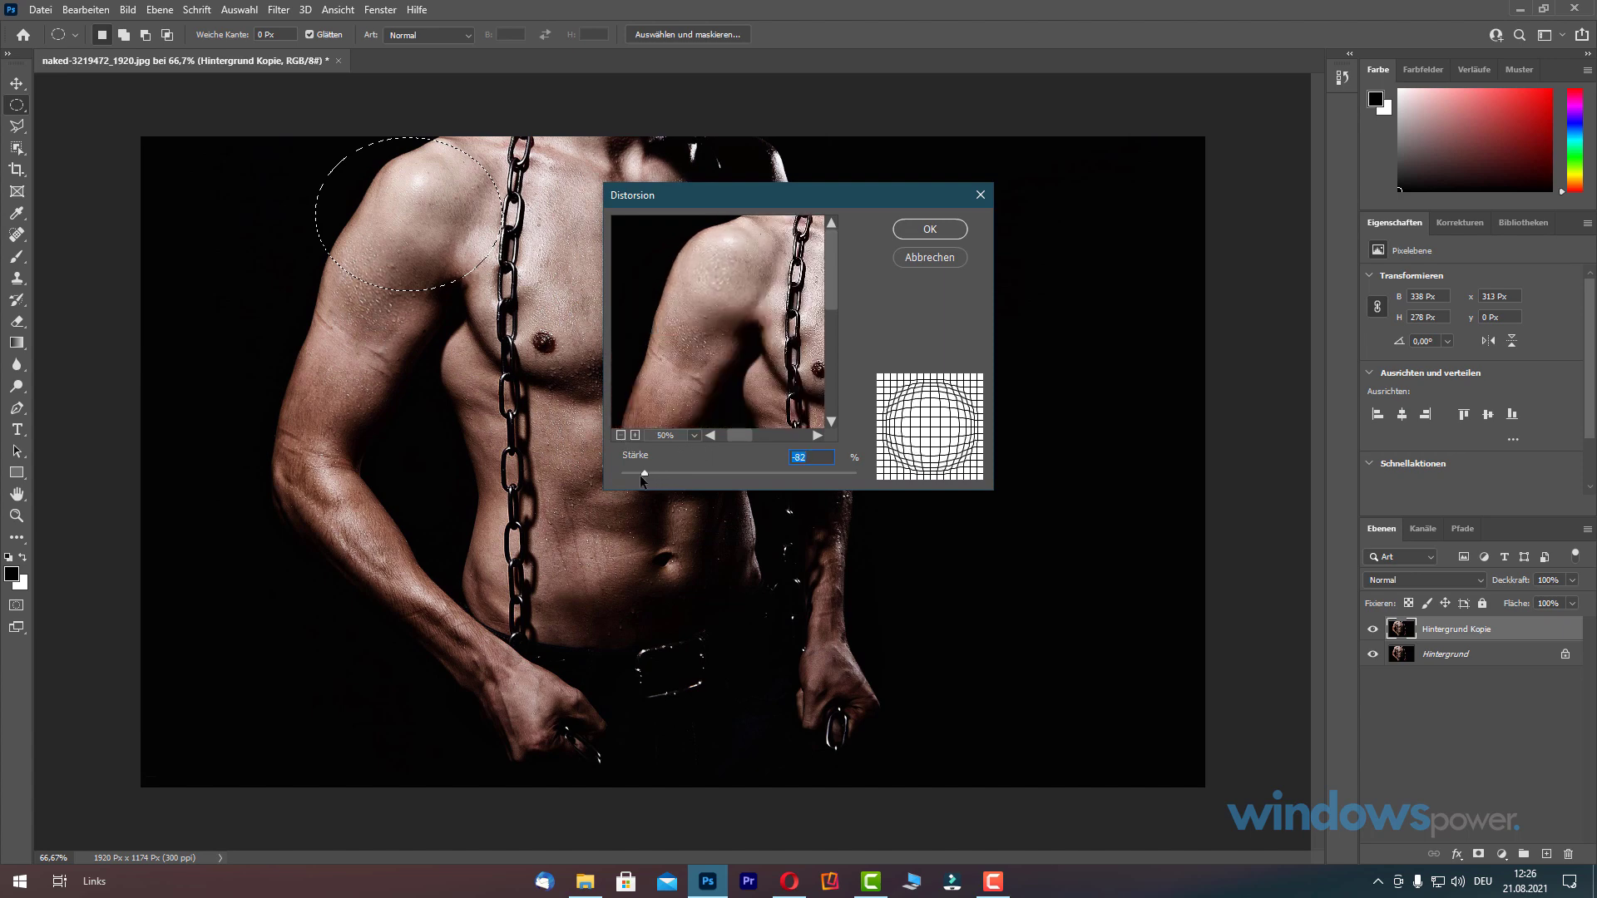
pyautogui.click(928, 231)
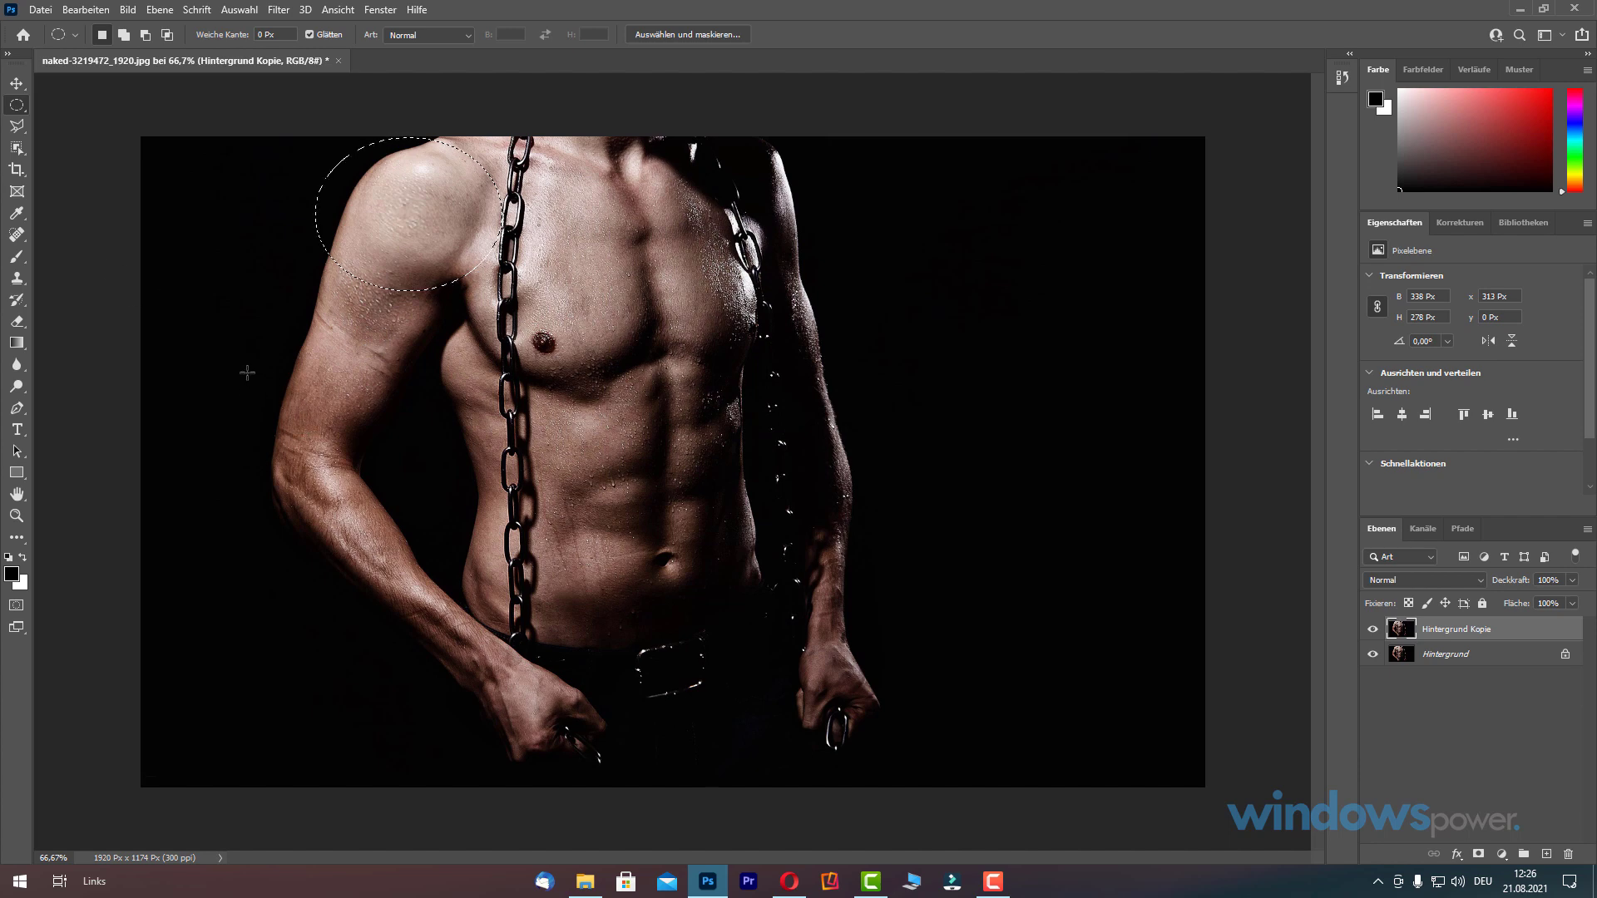
# Select an oval over the upper arm and apply Distorsion at -100.
pyautogui.moveTo(252, 357); pyautogui.dragTo(399, 513)
pyautogui.click(282, 10)
pyautogui.moveTo(316, 302)
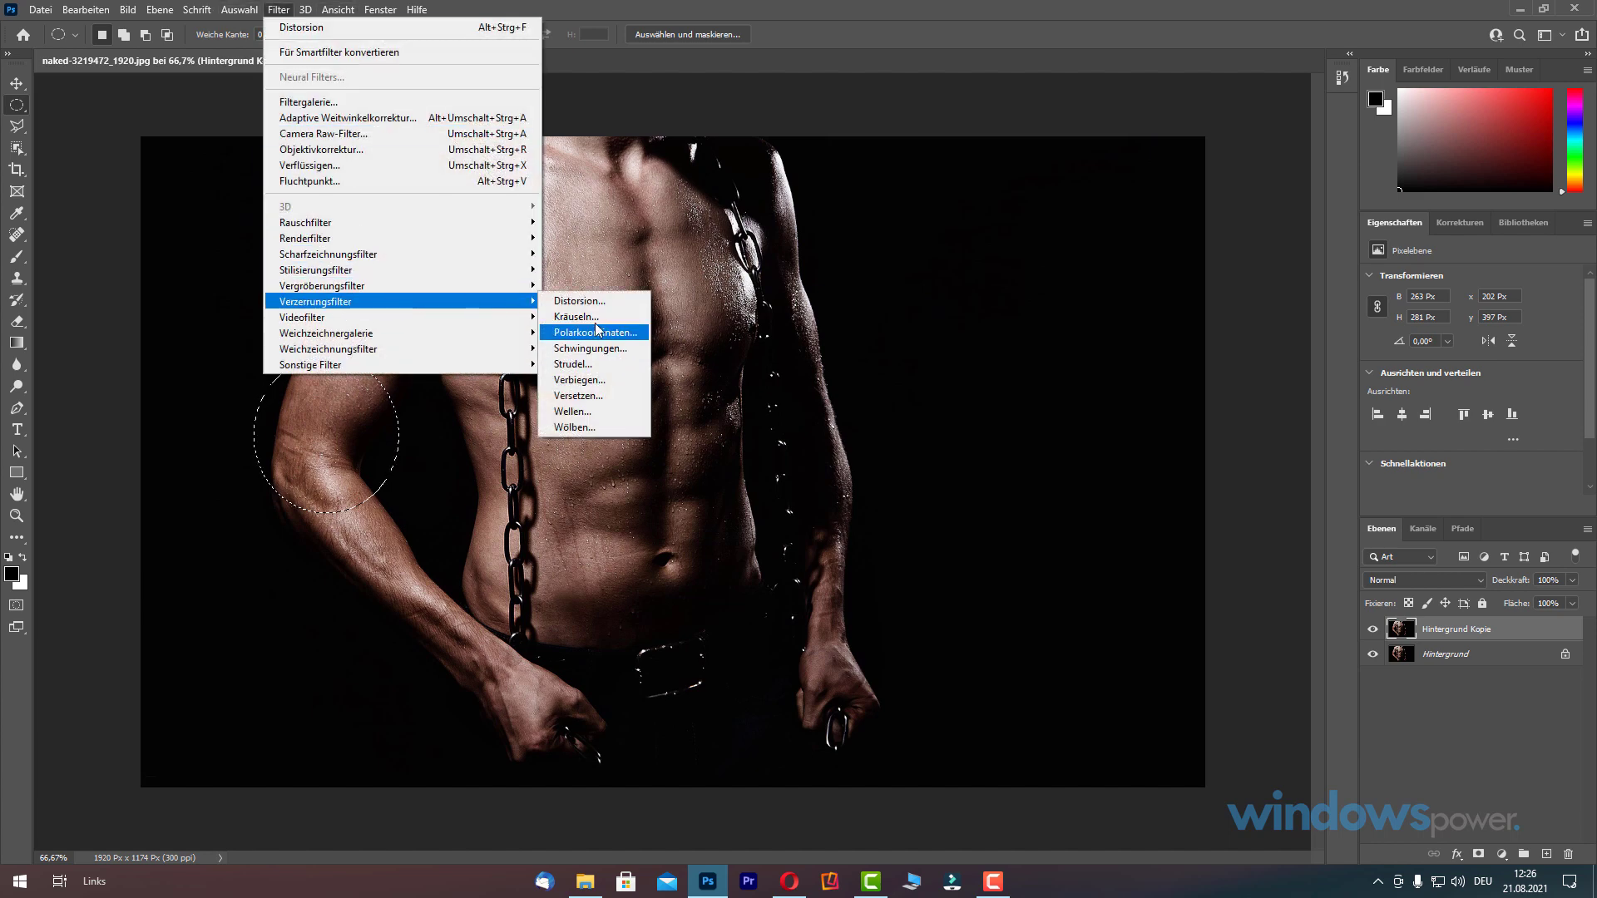
pyautogui.click(580, 300)
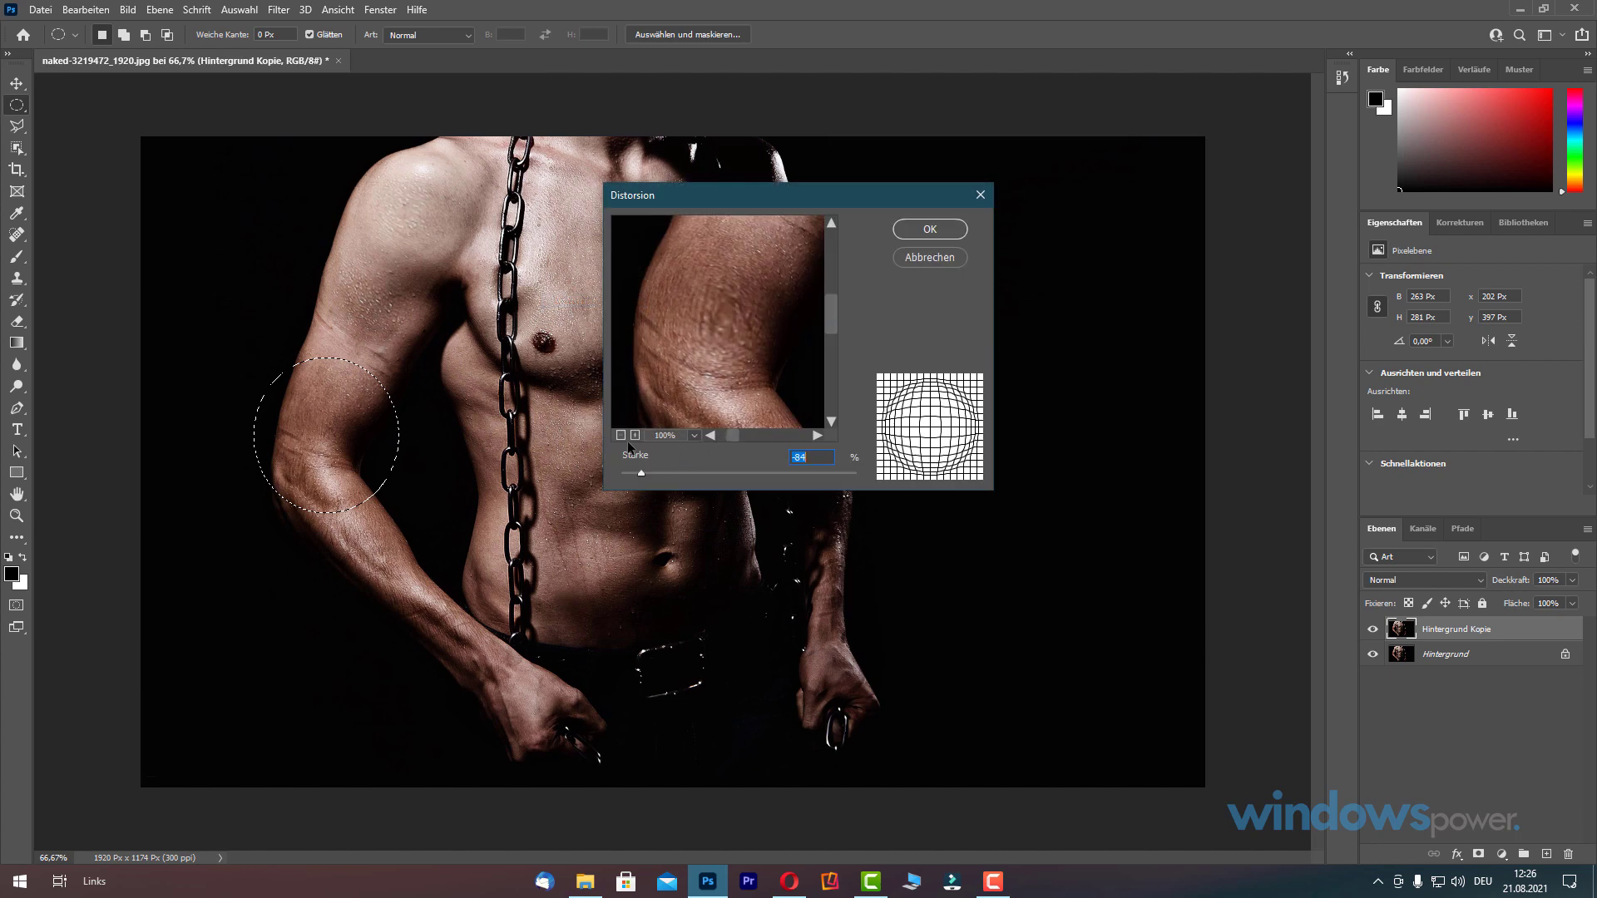
pyautogui.click(620, 435)
pyautogui.moveTo(641, 473)
pyautogui.mouseDown()
pyautogui.moveTo(669, 471)
pyautogui.moveTo(617, 472)
pyautogui.moveTo(660, 472)
pyautogui.mouseUp()
pyautogui.click(930, 230)
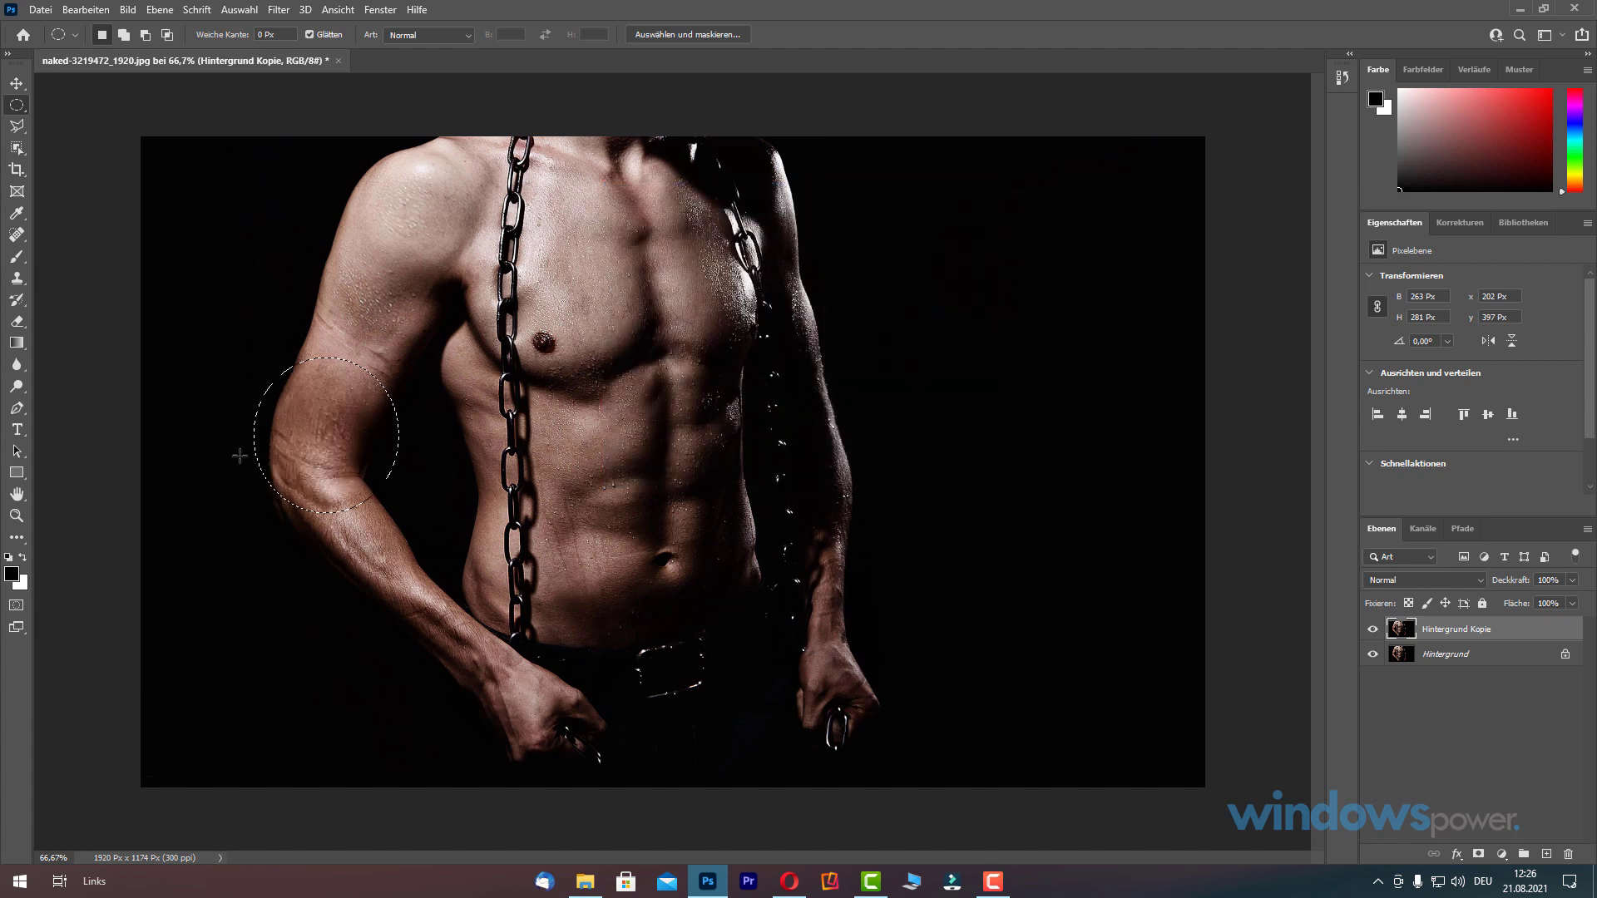
# Select an oval over the forearm and apply a milder Distorsion at -41.
pyautogui.moveTo(243, 487); pyautogui.dragTo(468, 612)
pyautogui.click(278, 9)
pyautogui.moveTo(316, 301)
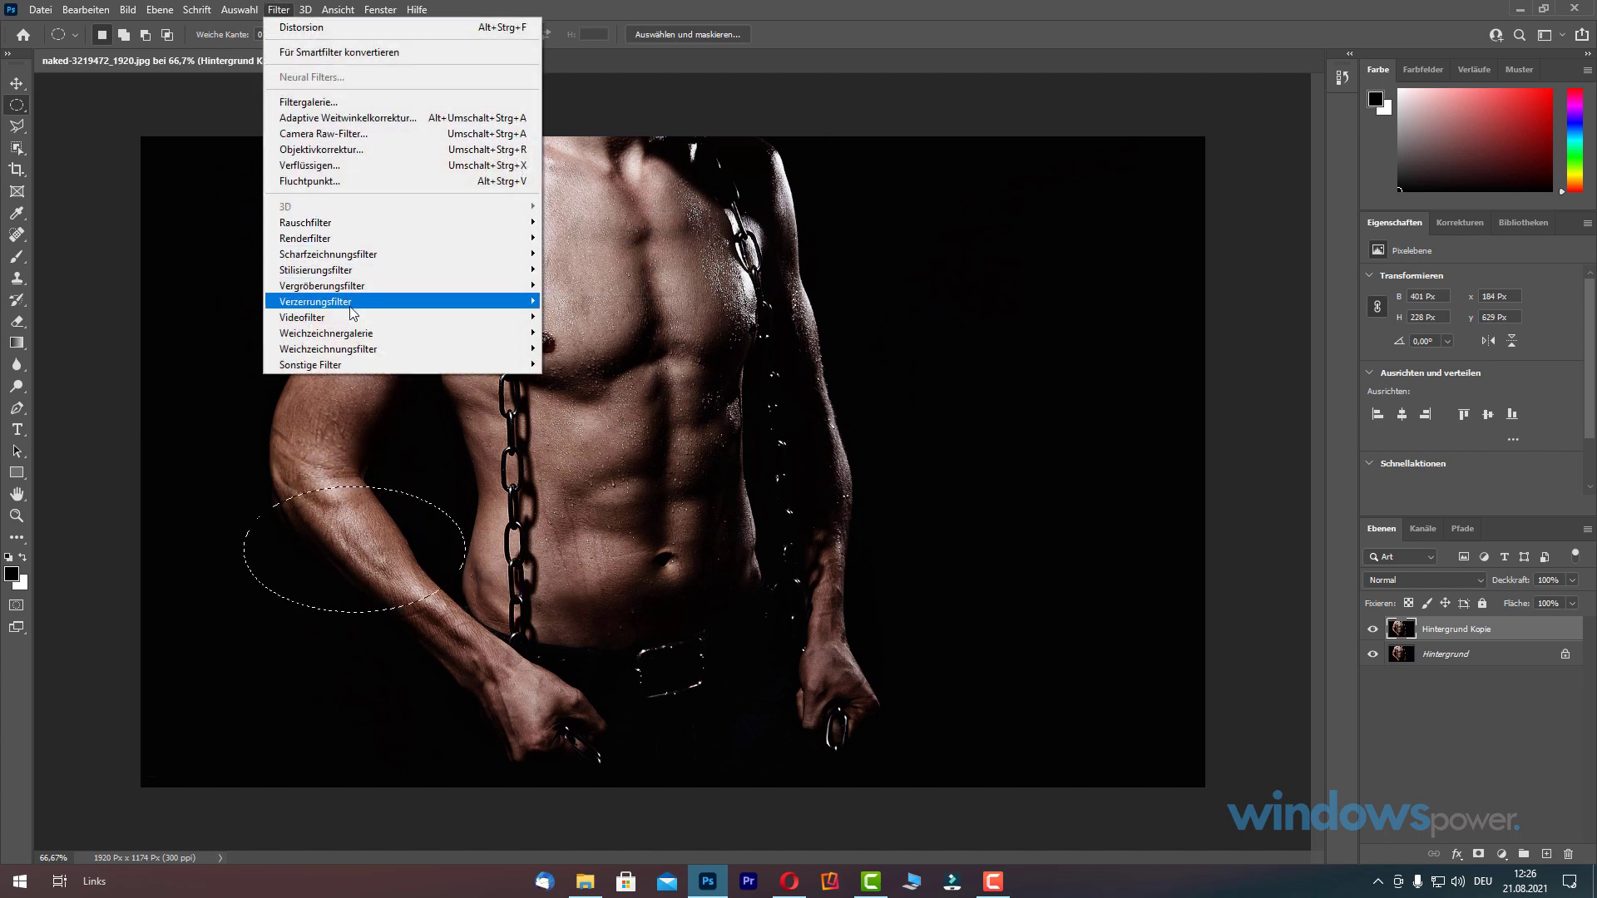
pyautogui.click(587, 305)
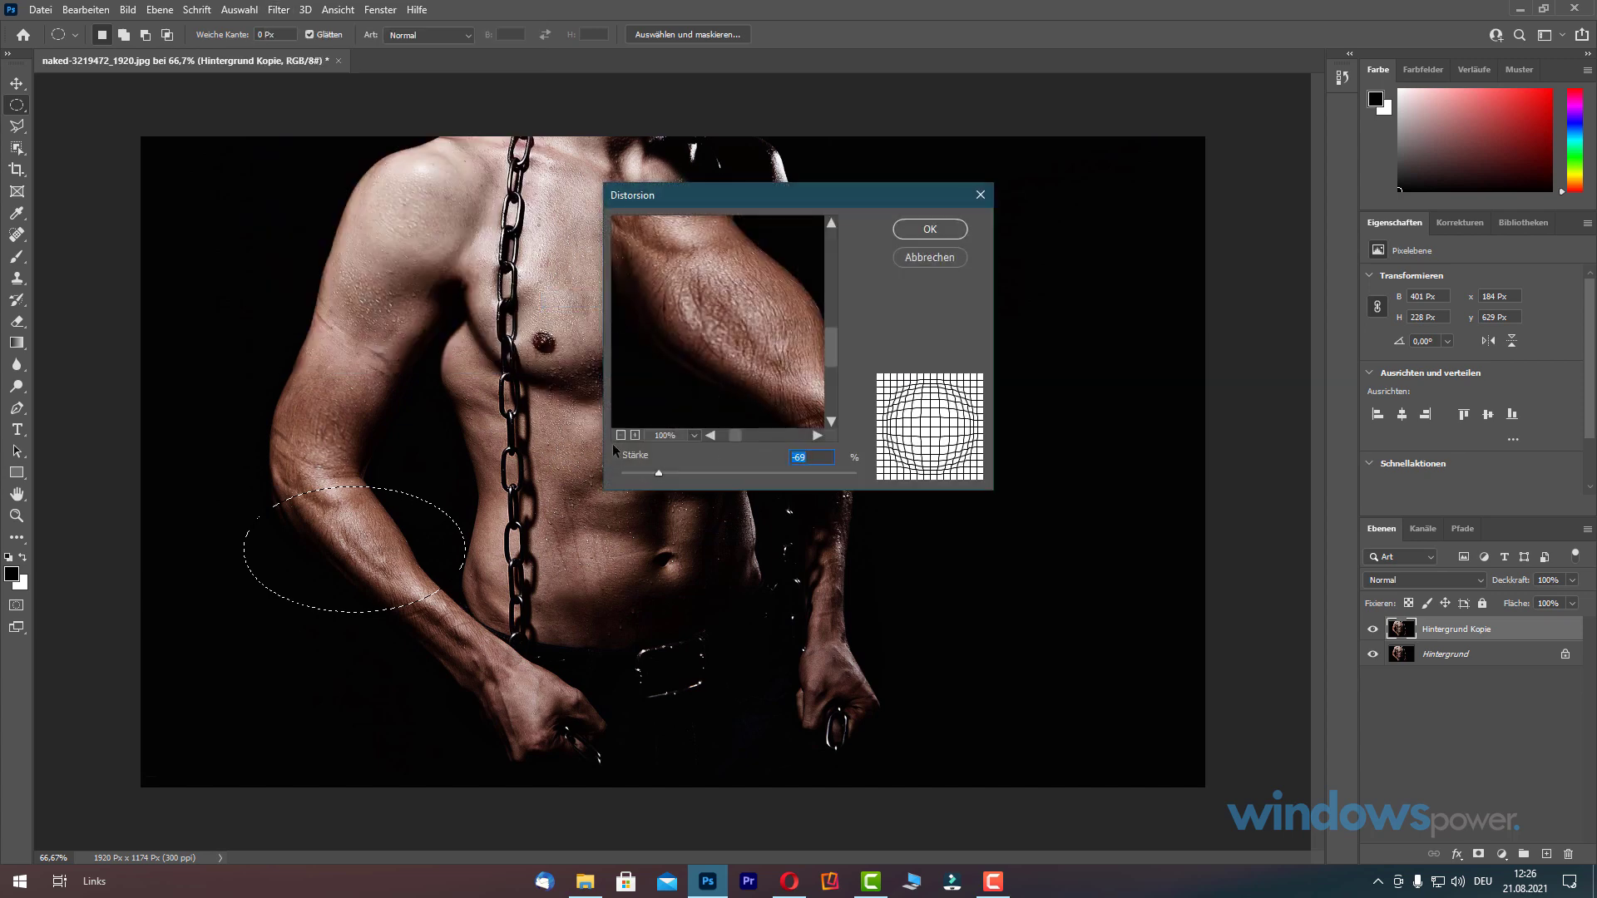
pyautogui.click(620, 435)
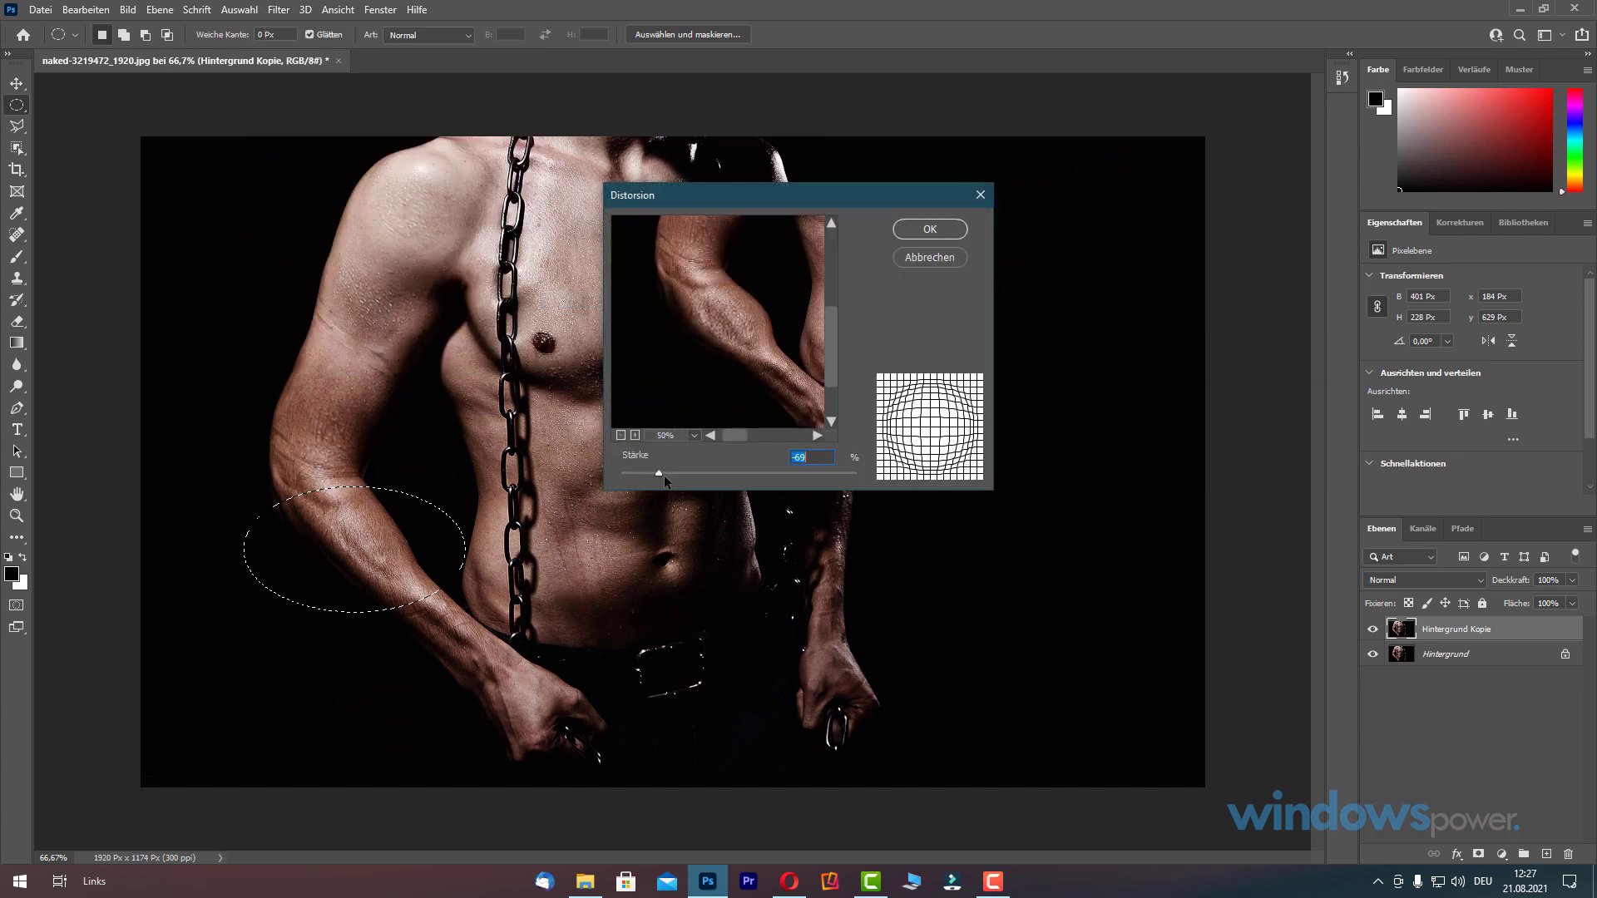
pyautogui.moveTo(657, 472)
pyautogui.mouseDown()
pyautogui.moveTo(735, 473)
pyautogui.moveTo(686, 476)
pyautogui.mouseUp()
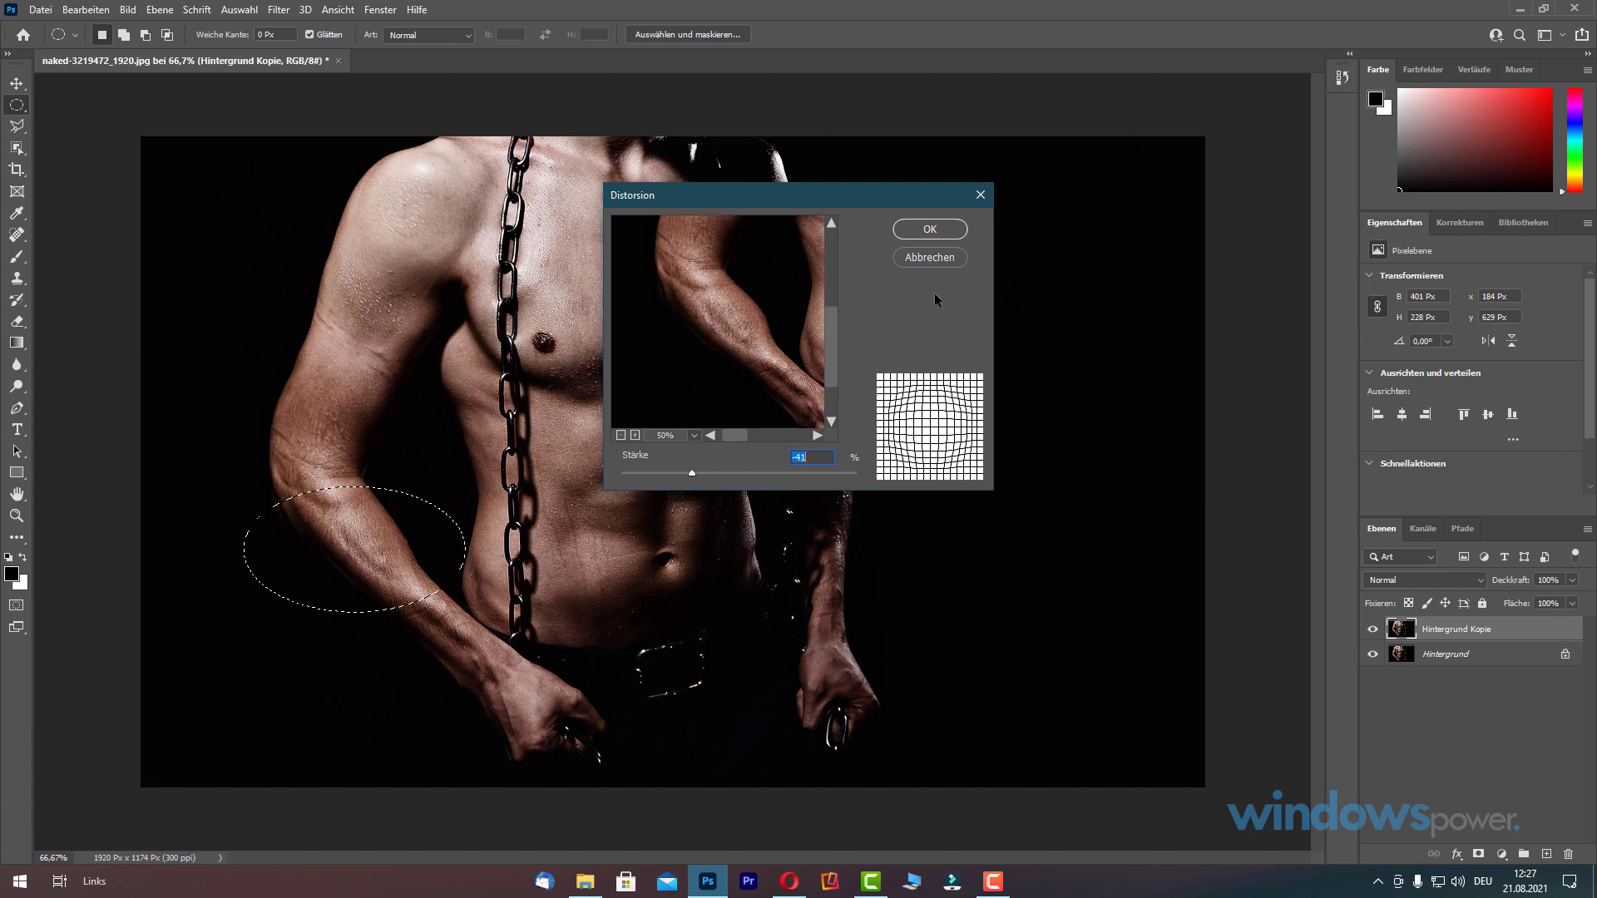
pyautogui.click(929, 230)
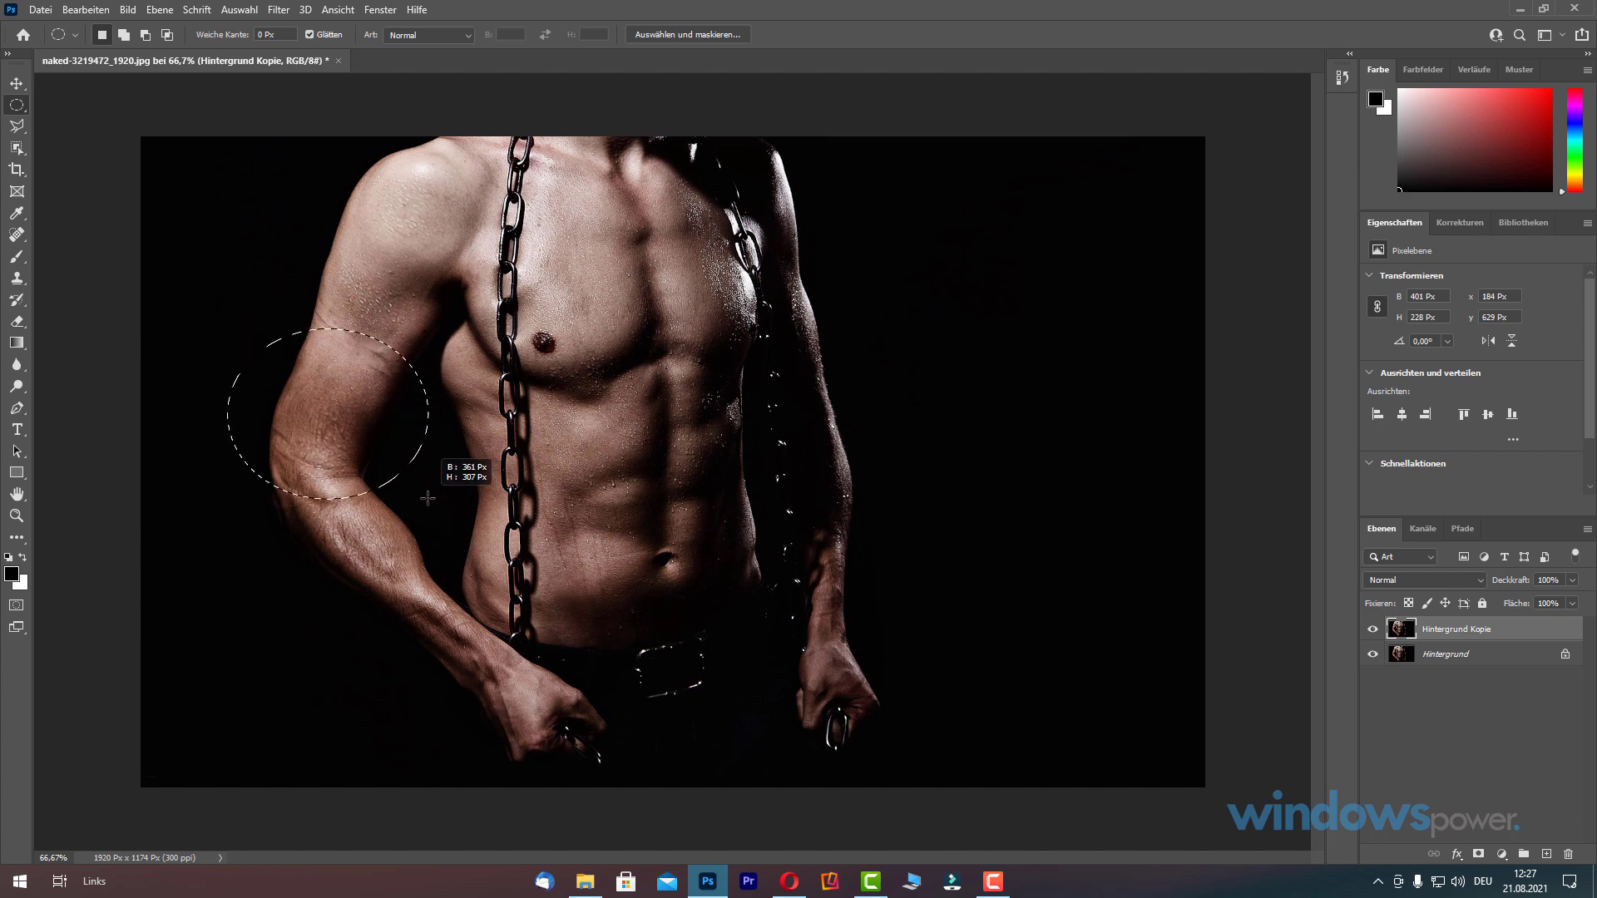
# Select a new oval around the upper arm and apply Distorsion at 28% strength.
pyautogui.moveTo(227, 329); pyautogui.dragTo(429, 499)
pyautogui.click(279, 9)
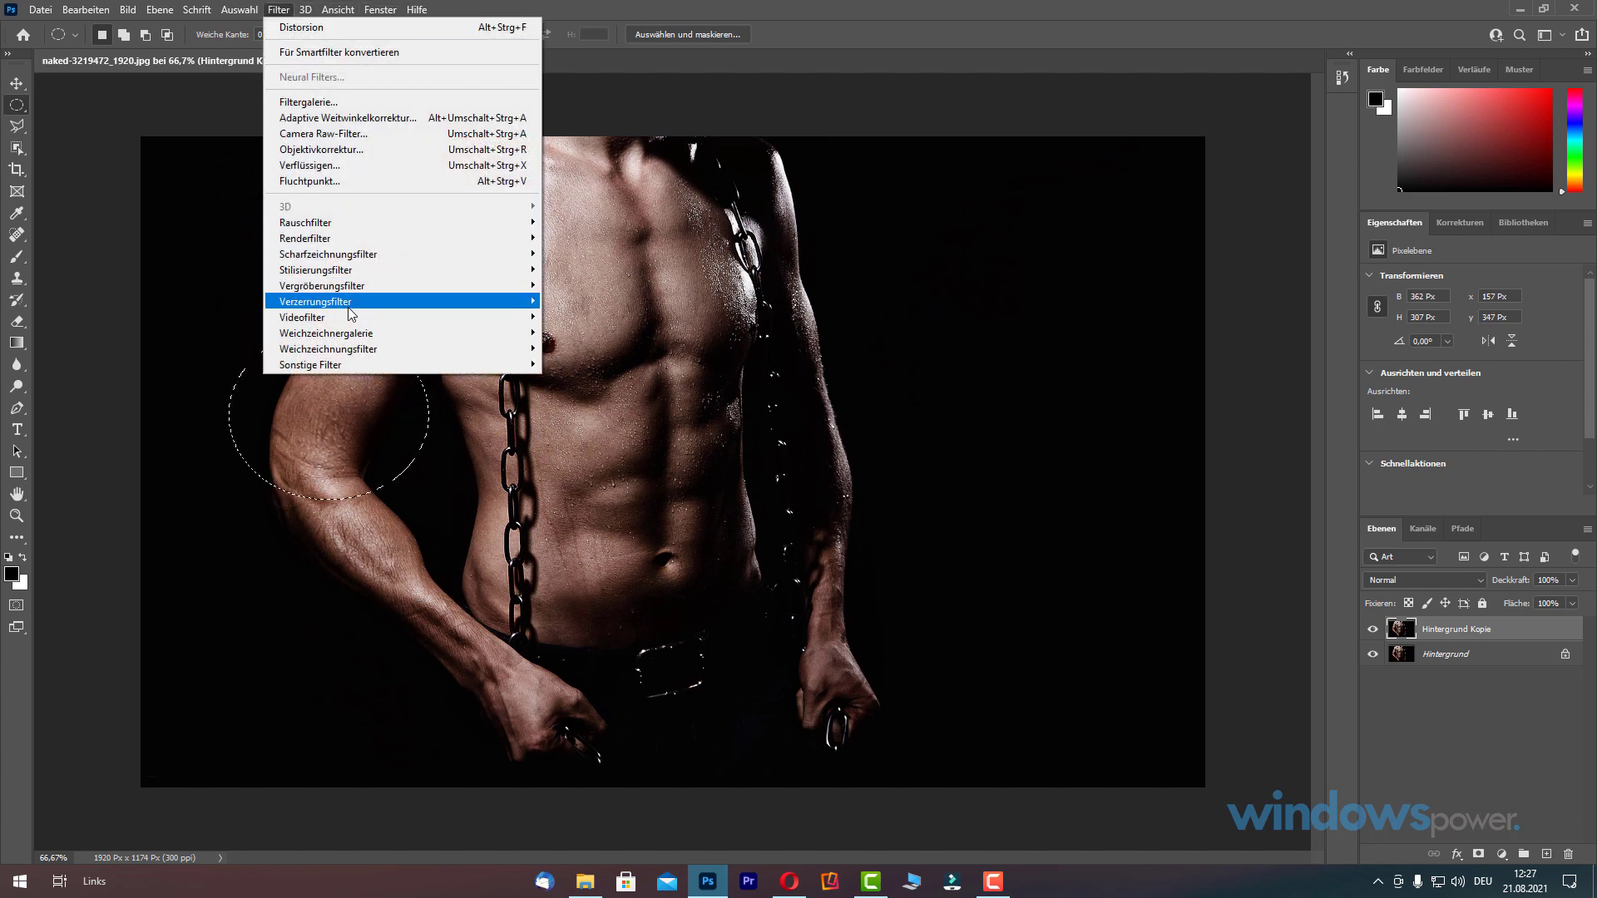
pyautogui.moveTo(375, 301)
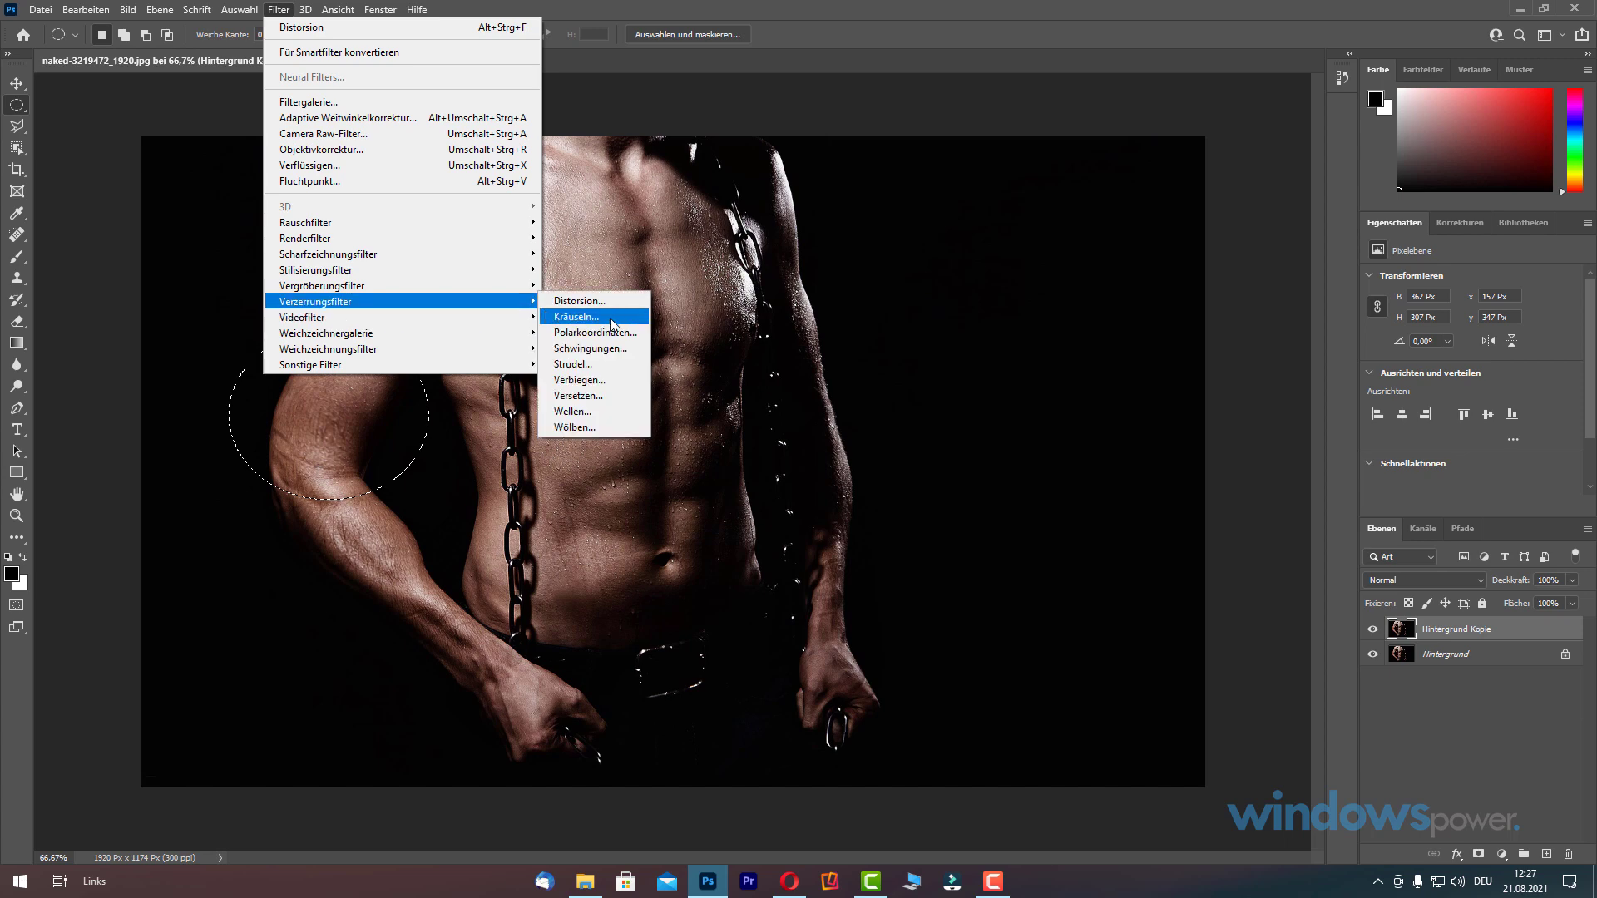
pyautogui.click(599, 301)
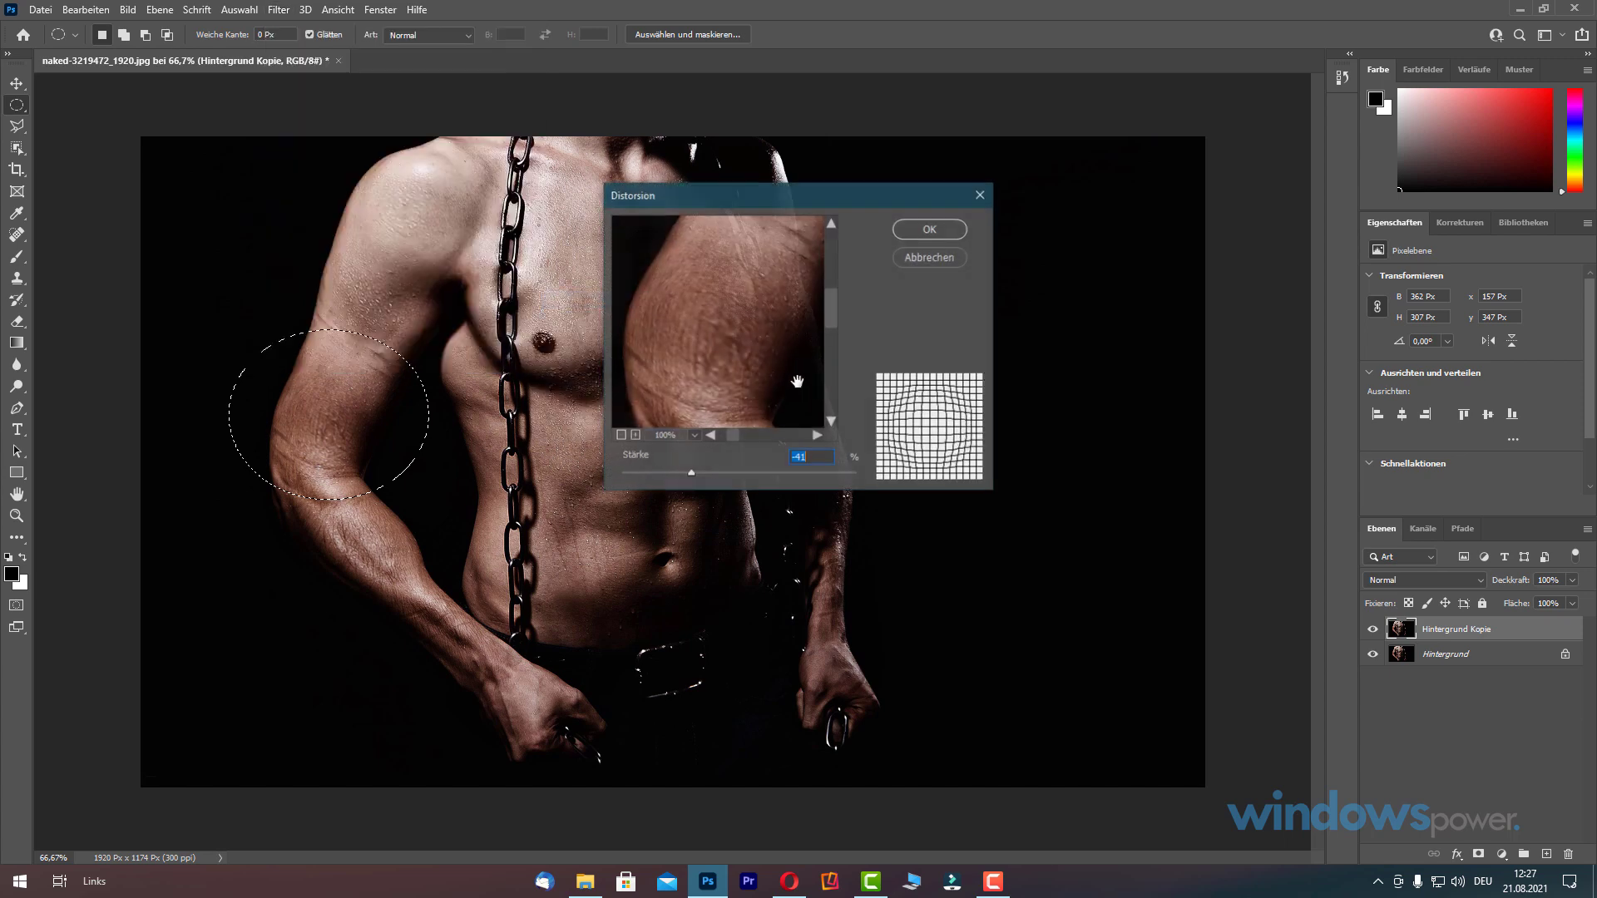
pyautogui.click(622, 434)
pyautogui.moveTo(692, 473)
pyautogui.mouseDown()
pyautogui.moveTo(656, 476)
pyautogui.moveTo(785, 476)
pyautogui.moveTo(703, 475)
pyautogui.mouseUp()
pyautogui.click(929, 228)
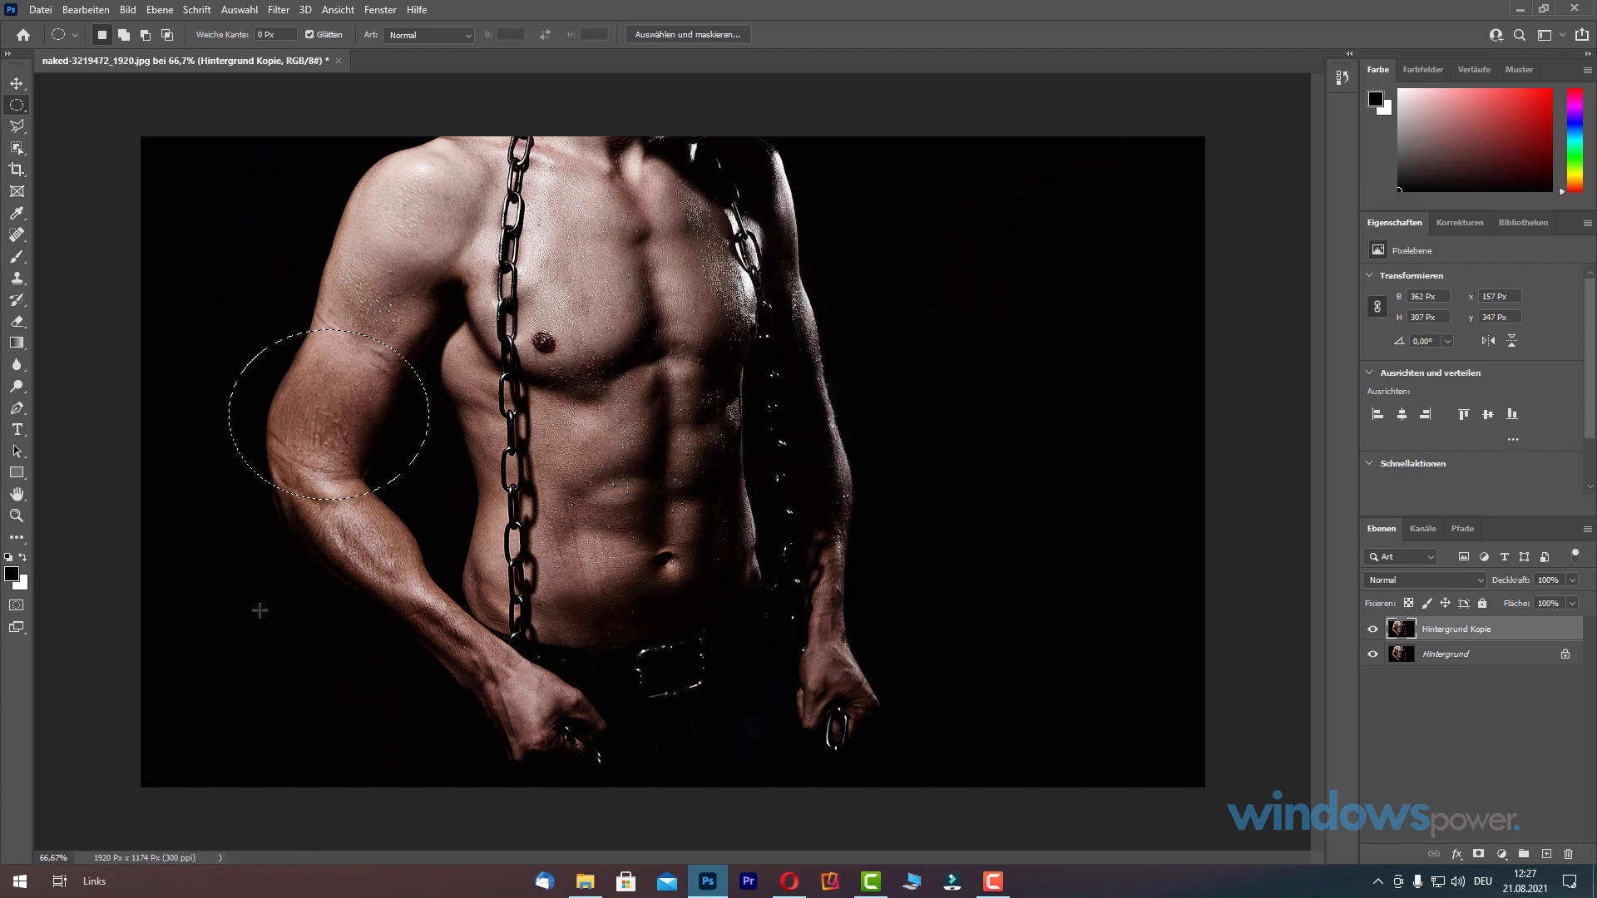
pyautogui.click(1372, 629)
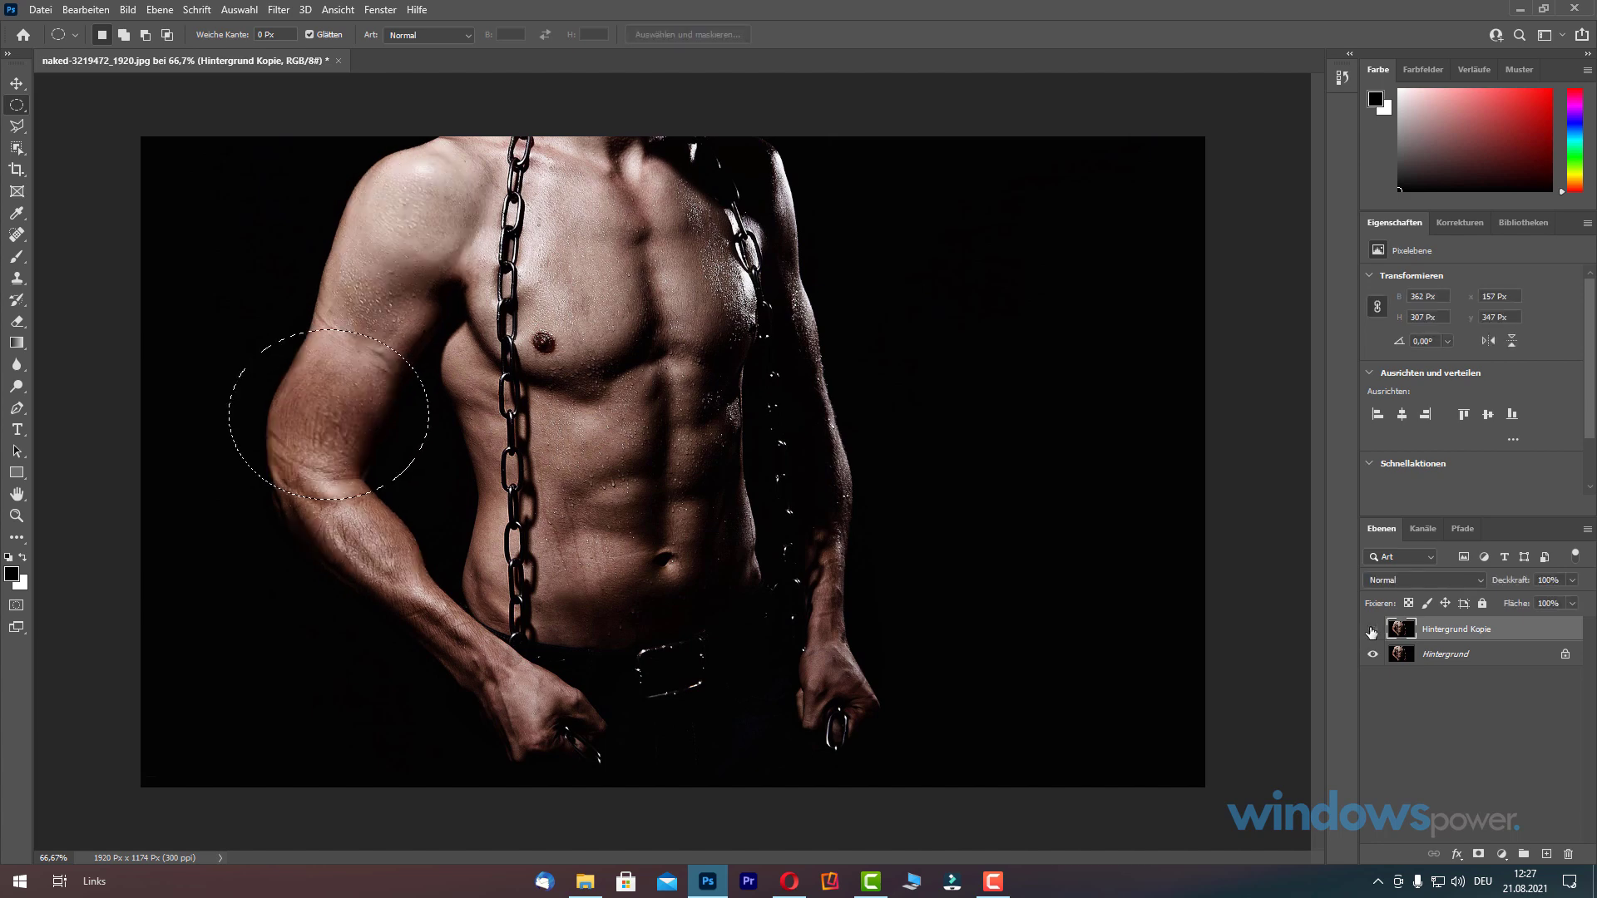
pyautogui.click(1371, 633)
pyautogui.click(1371, 632)
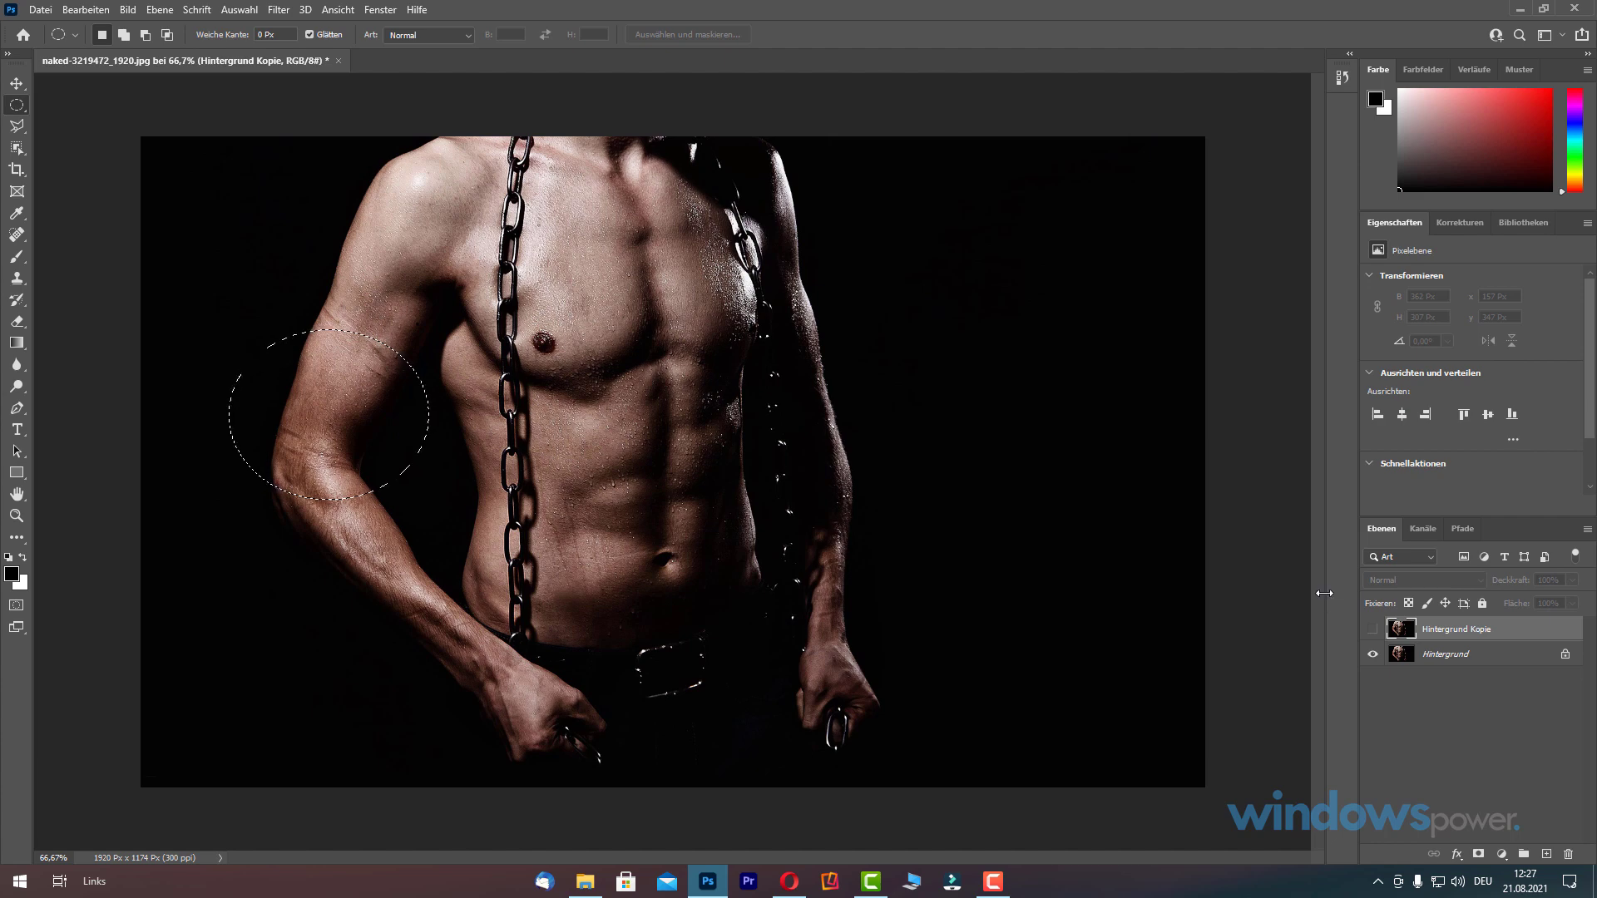
pyautogui.click(1372, 635)
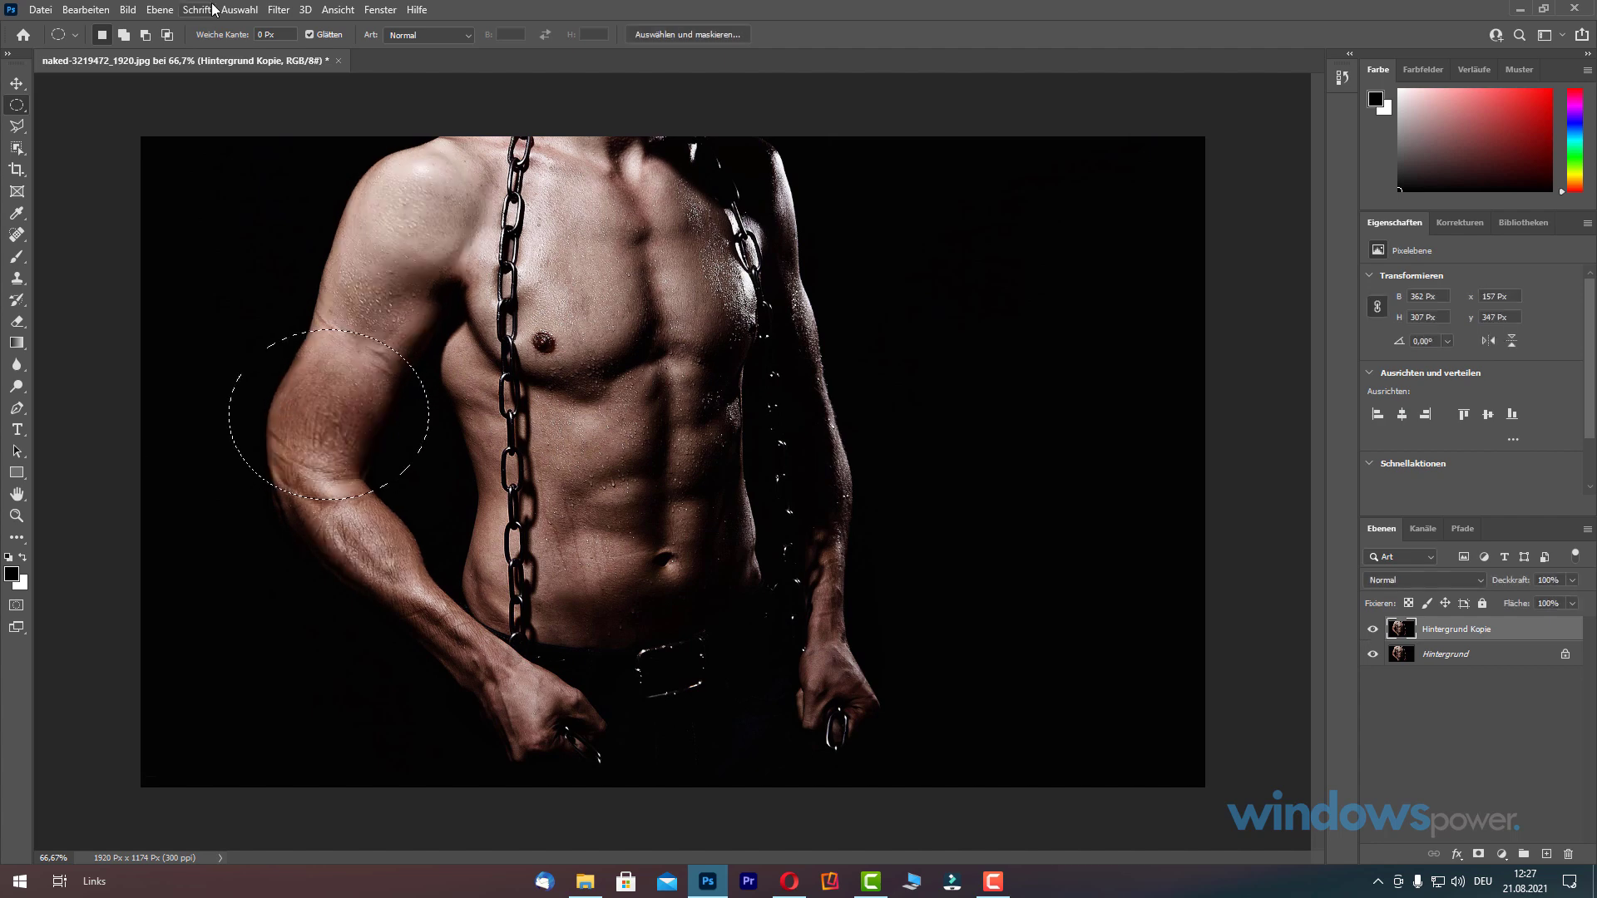
# Apply a positive 31% Distorsion to the upper-arm oval, then hide Hintergrund Kopie to compare.
pyautogui.click(275, 10)
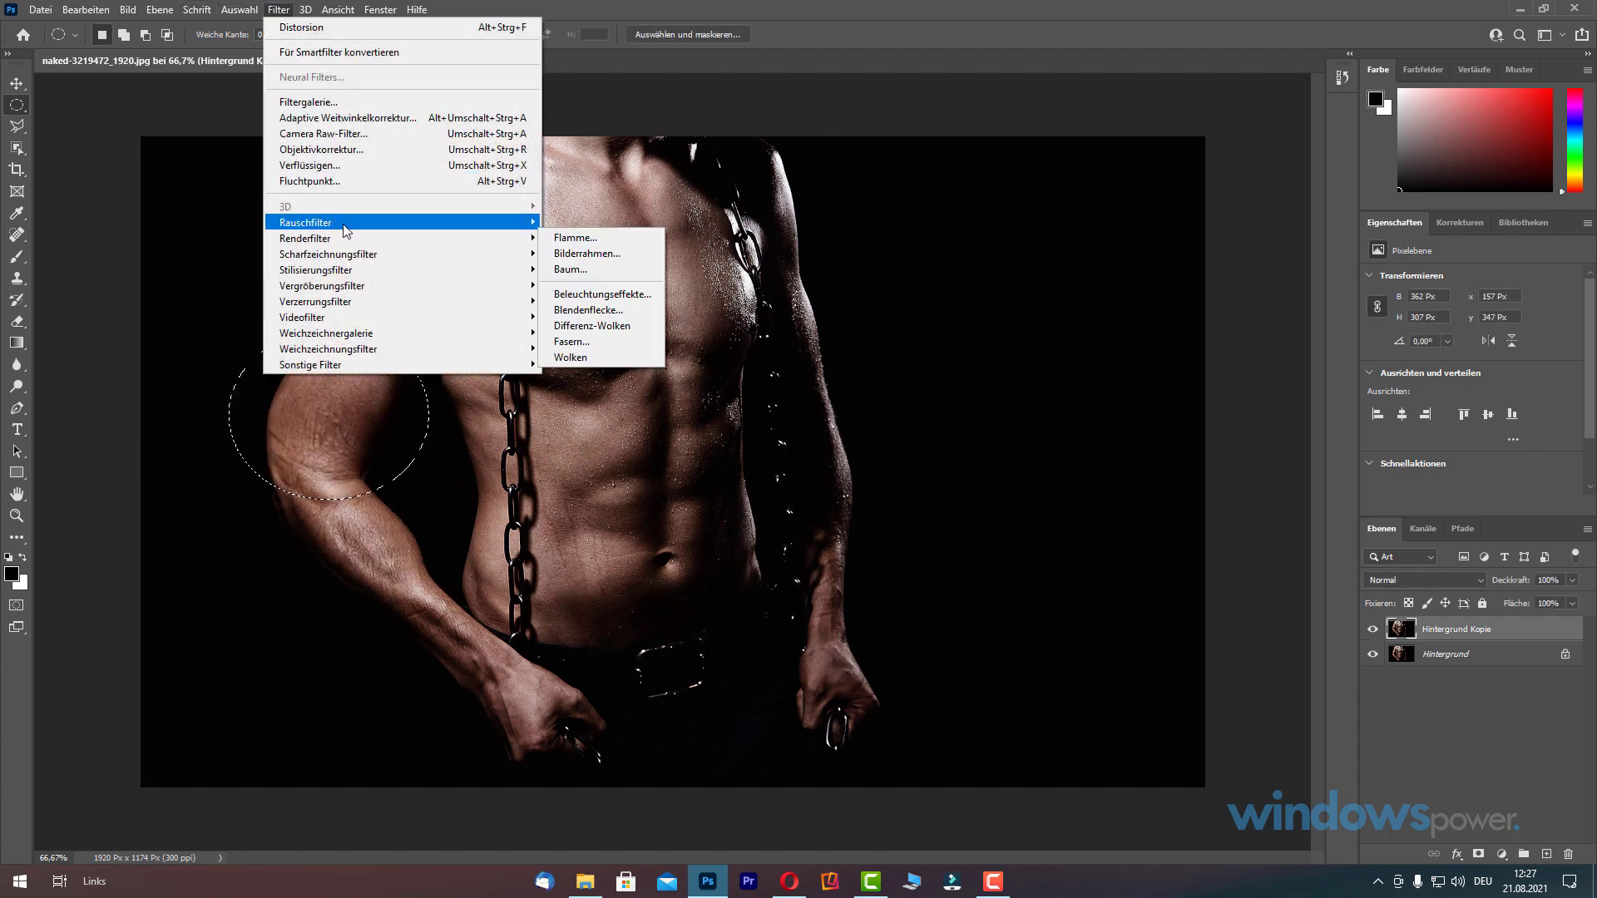
pyautogui.moveTo(327, 253)
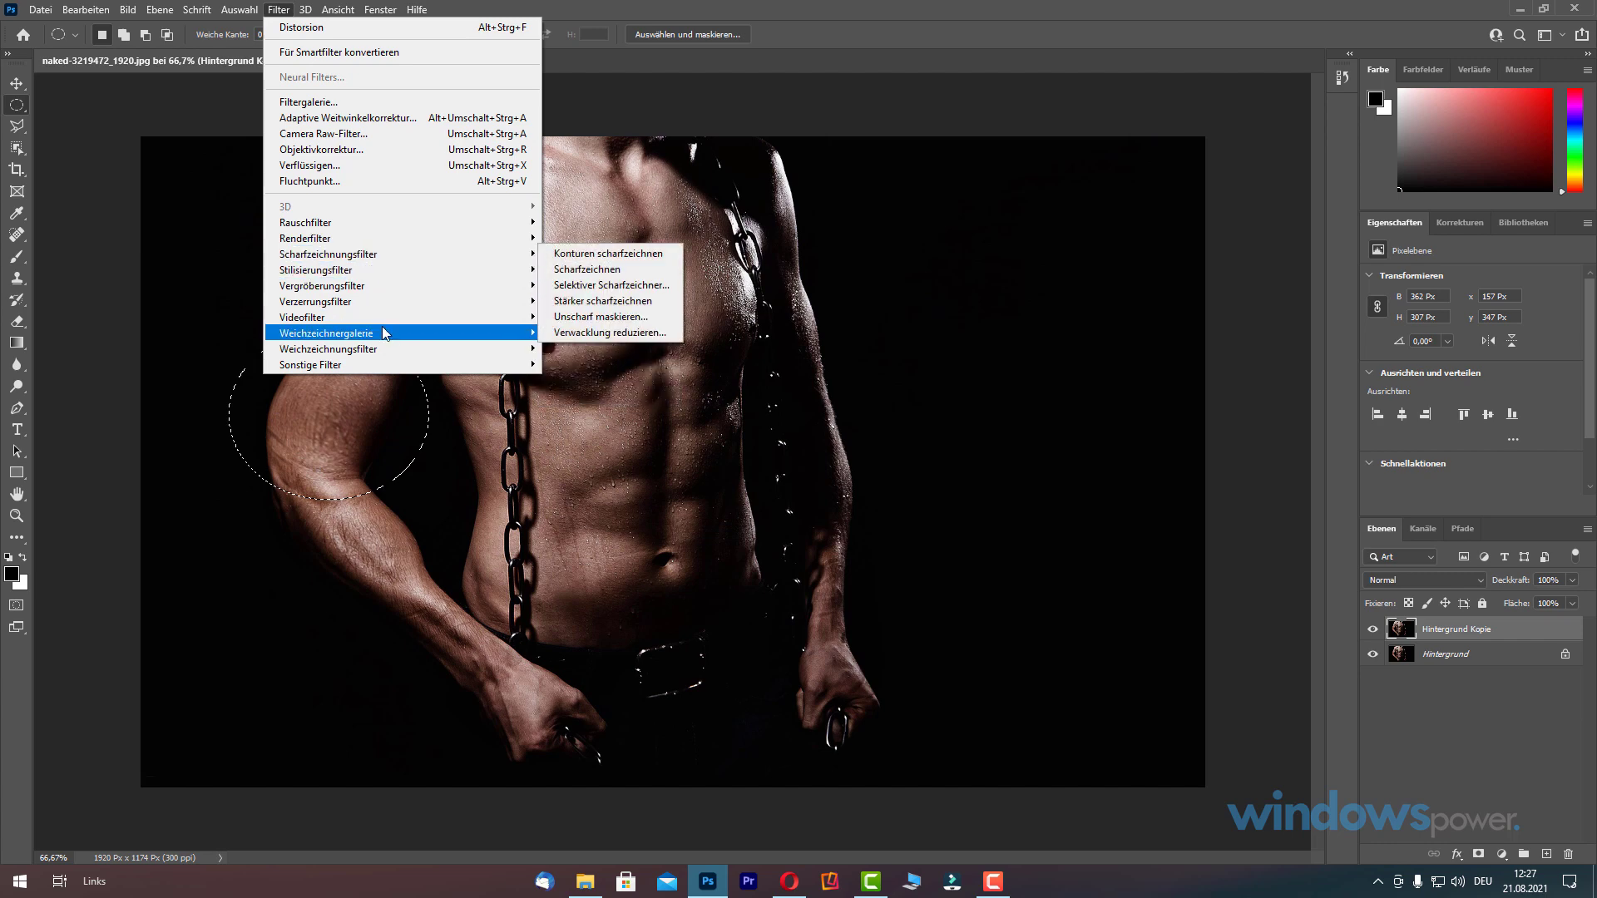
pyautogui.moveTo(316, 302)
pyautogui.click(578, 301)
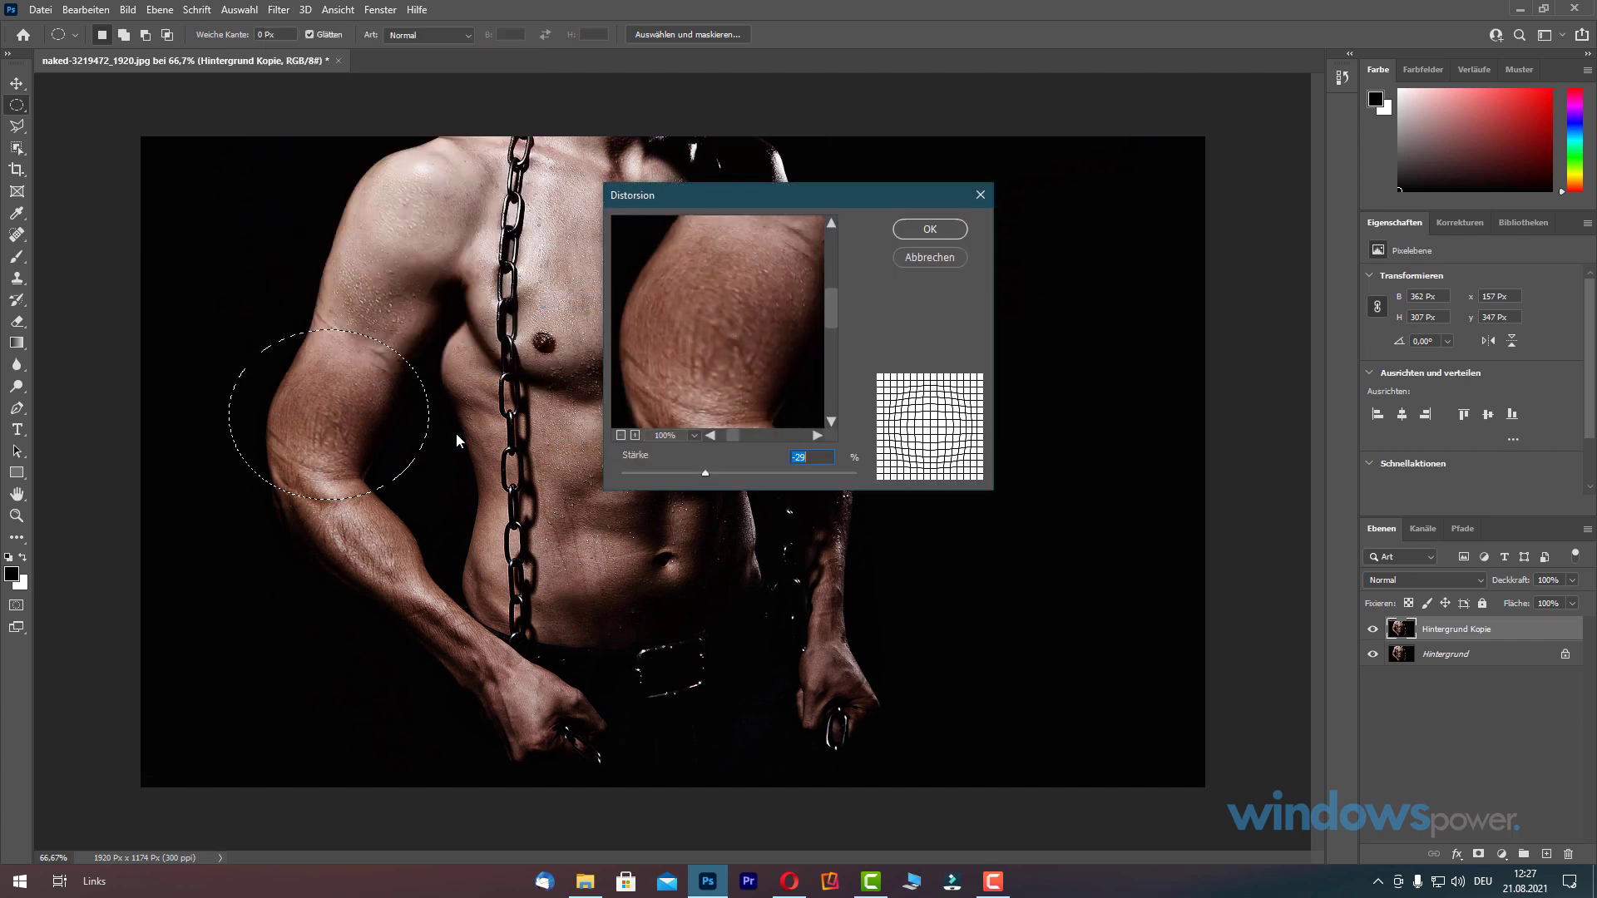
pyautogui.click(621, 435)
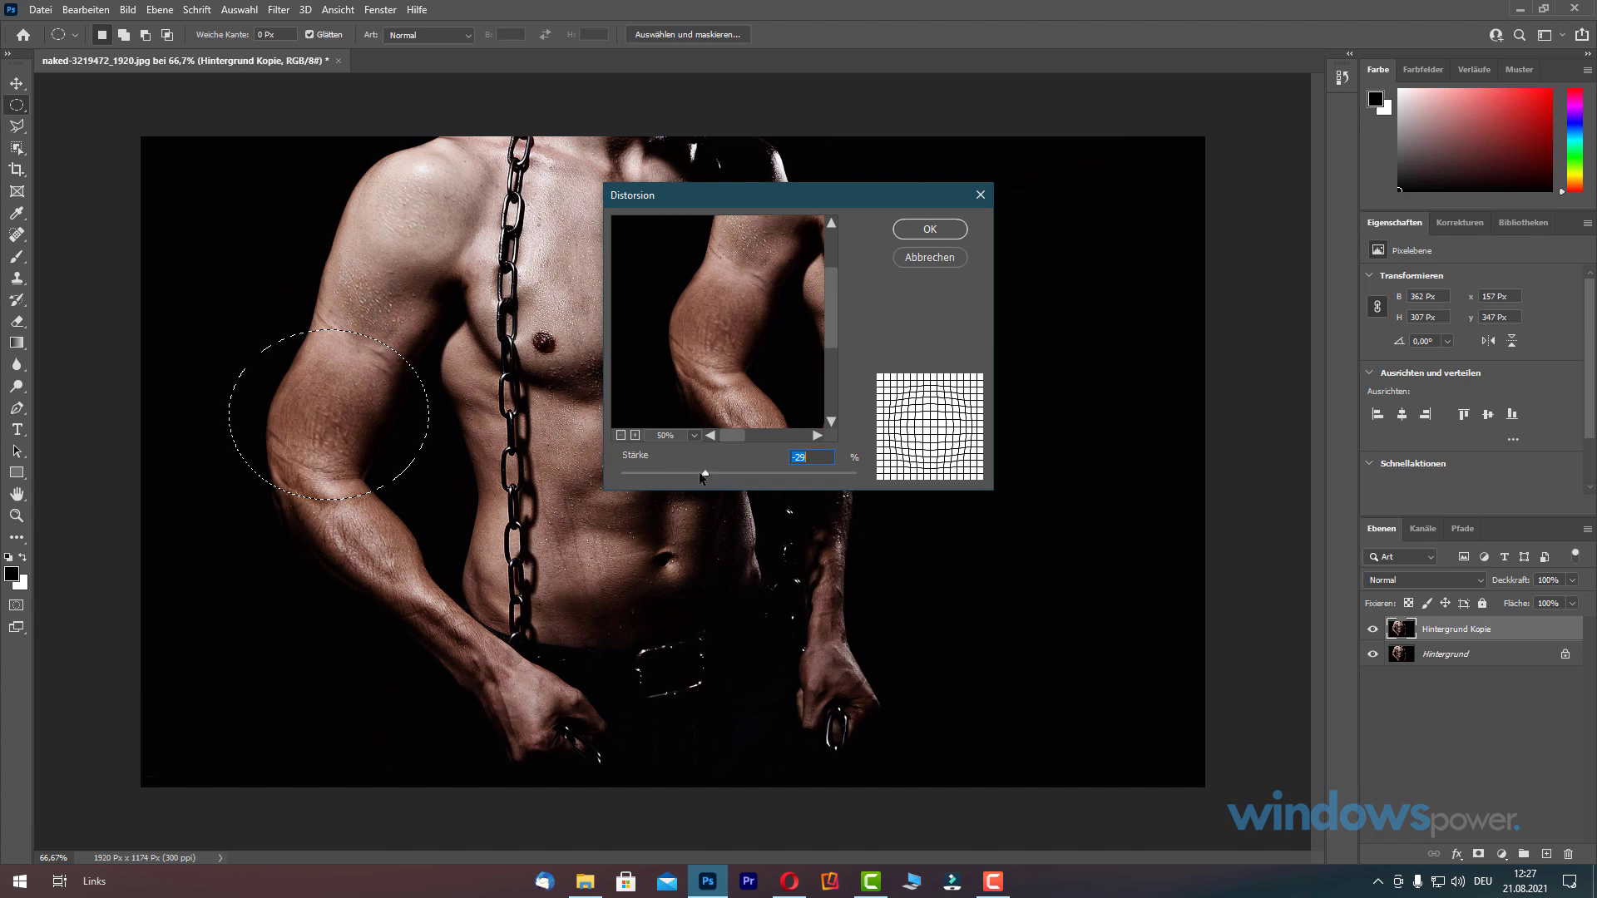
pyautogui.moveTo(698, 472); pyautogui.dragTo(778, 487)
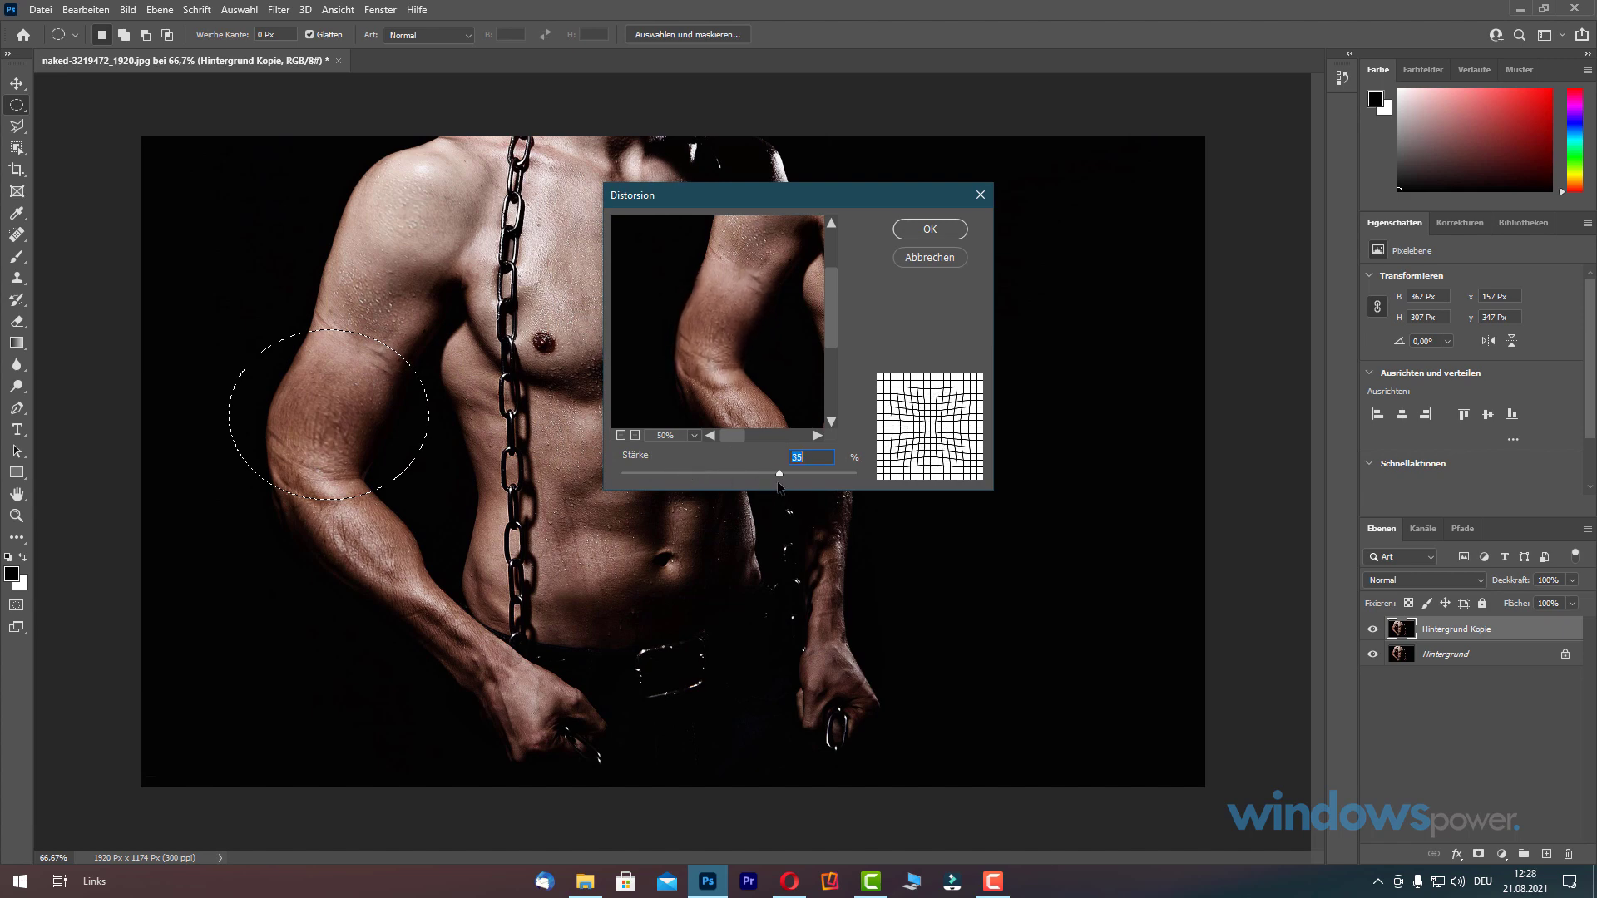
pyautogui.click(930, 222)
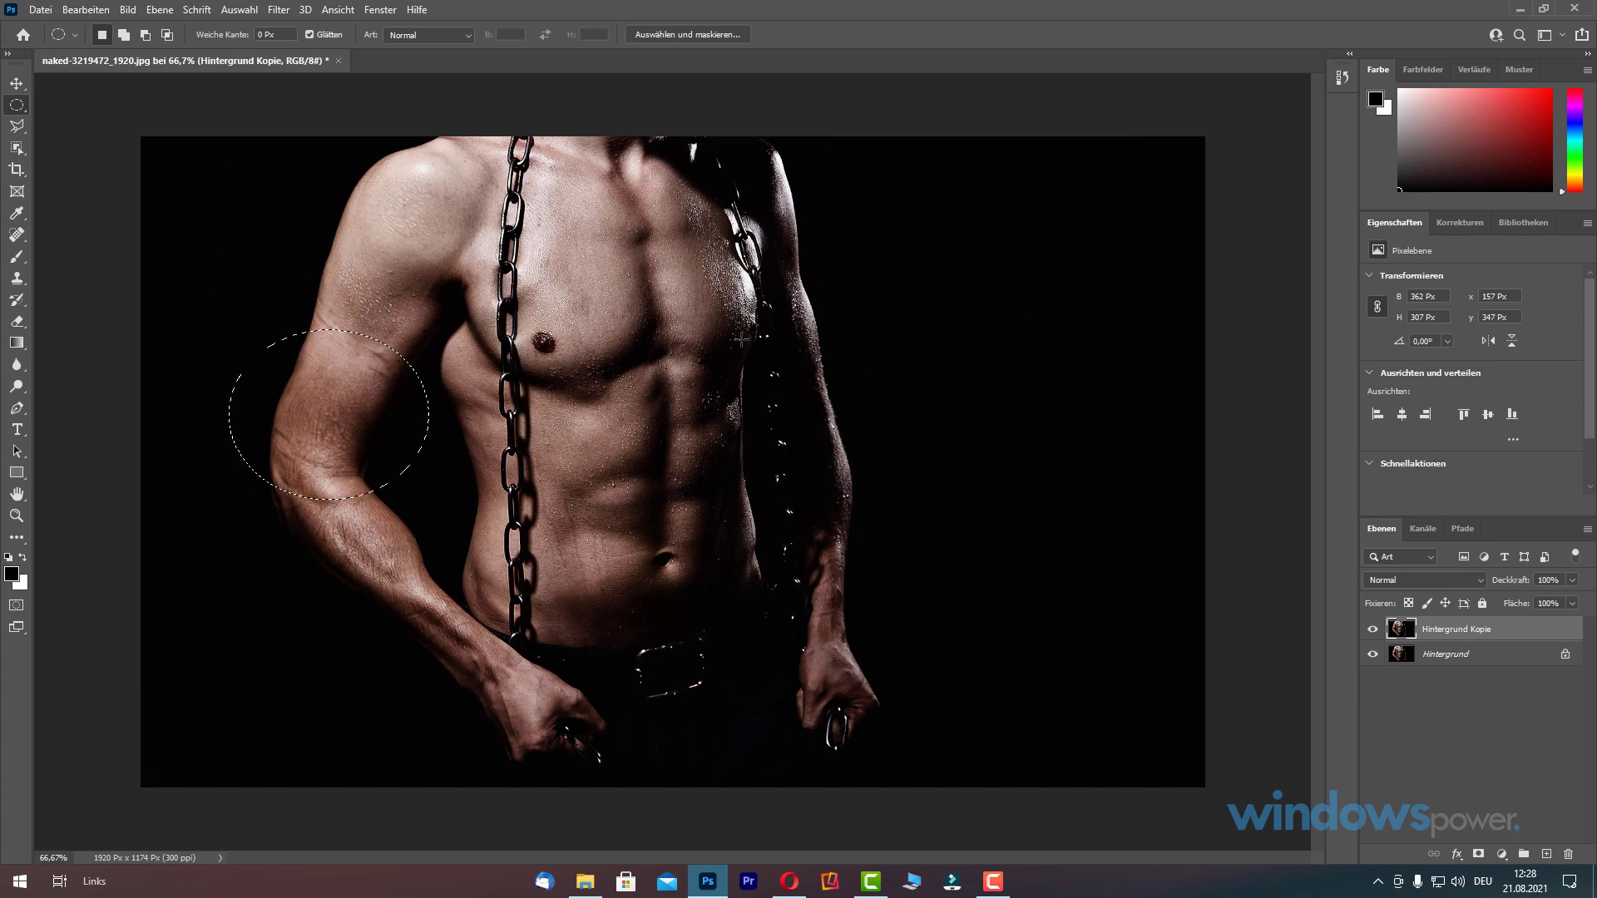
pyautogui.click(1373, 630)
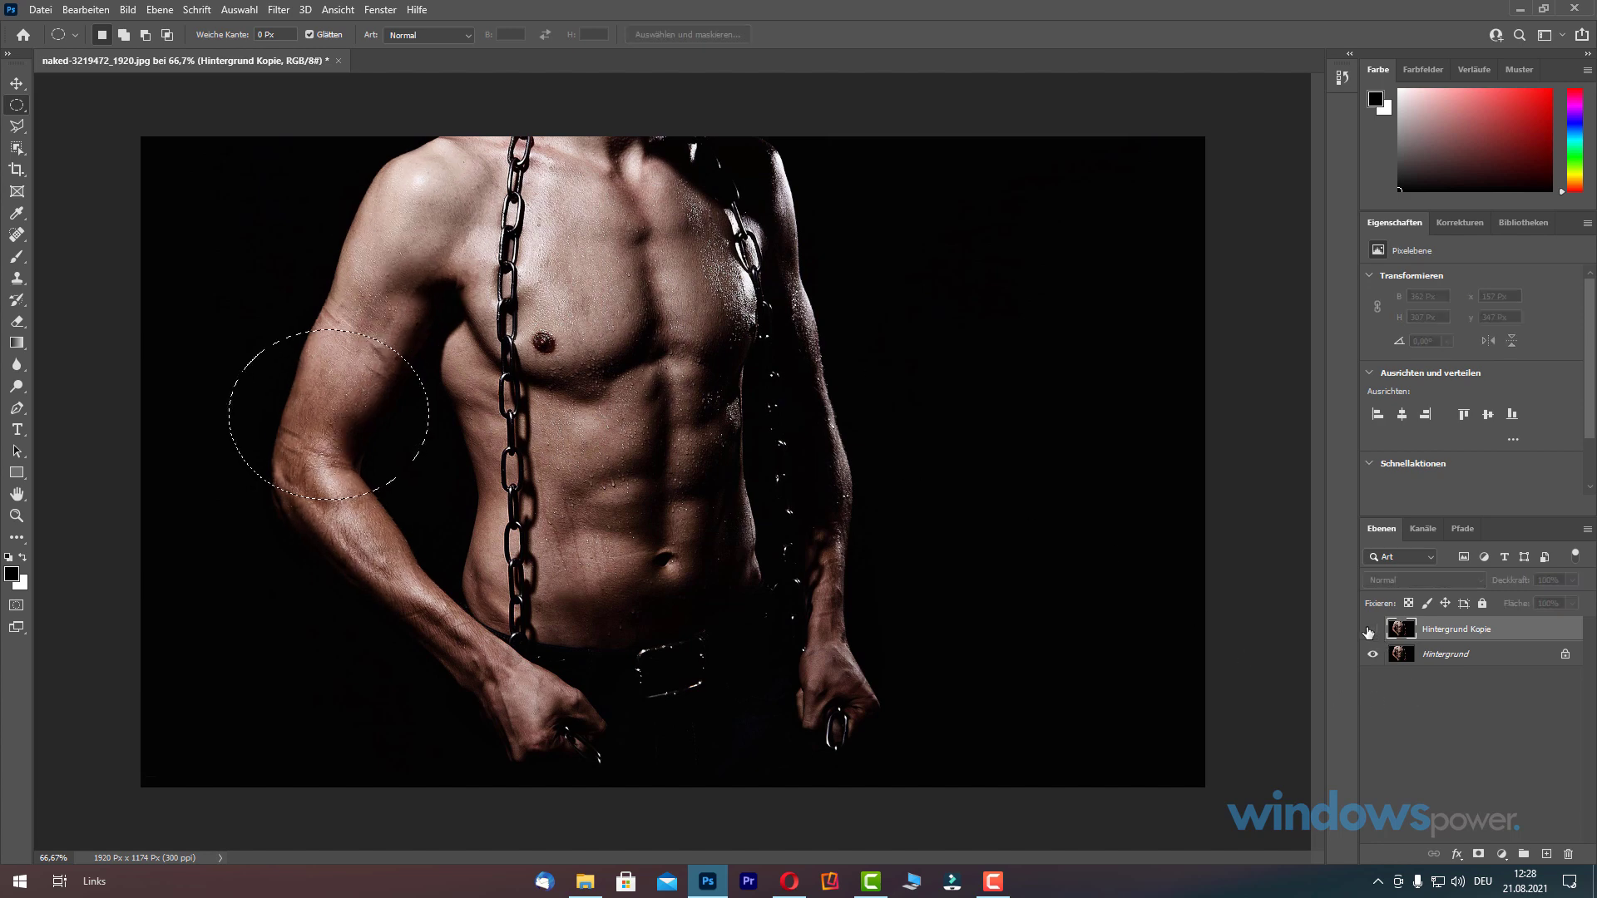
pyautogui.click(1372, 629)
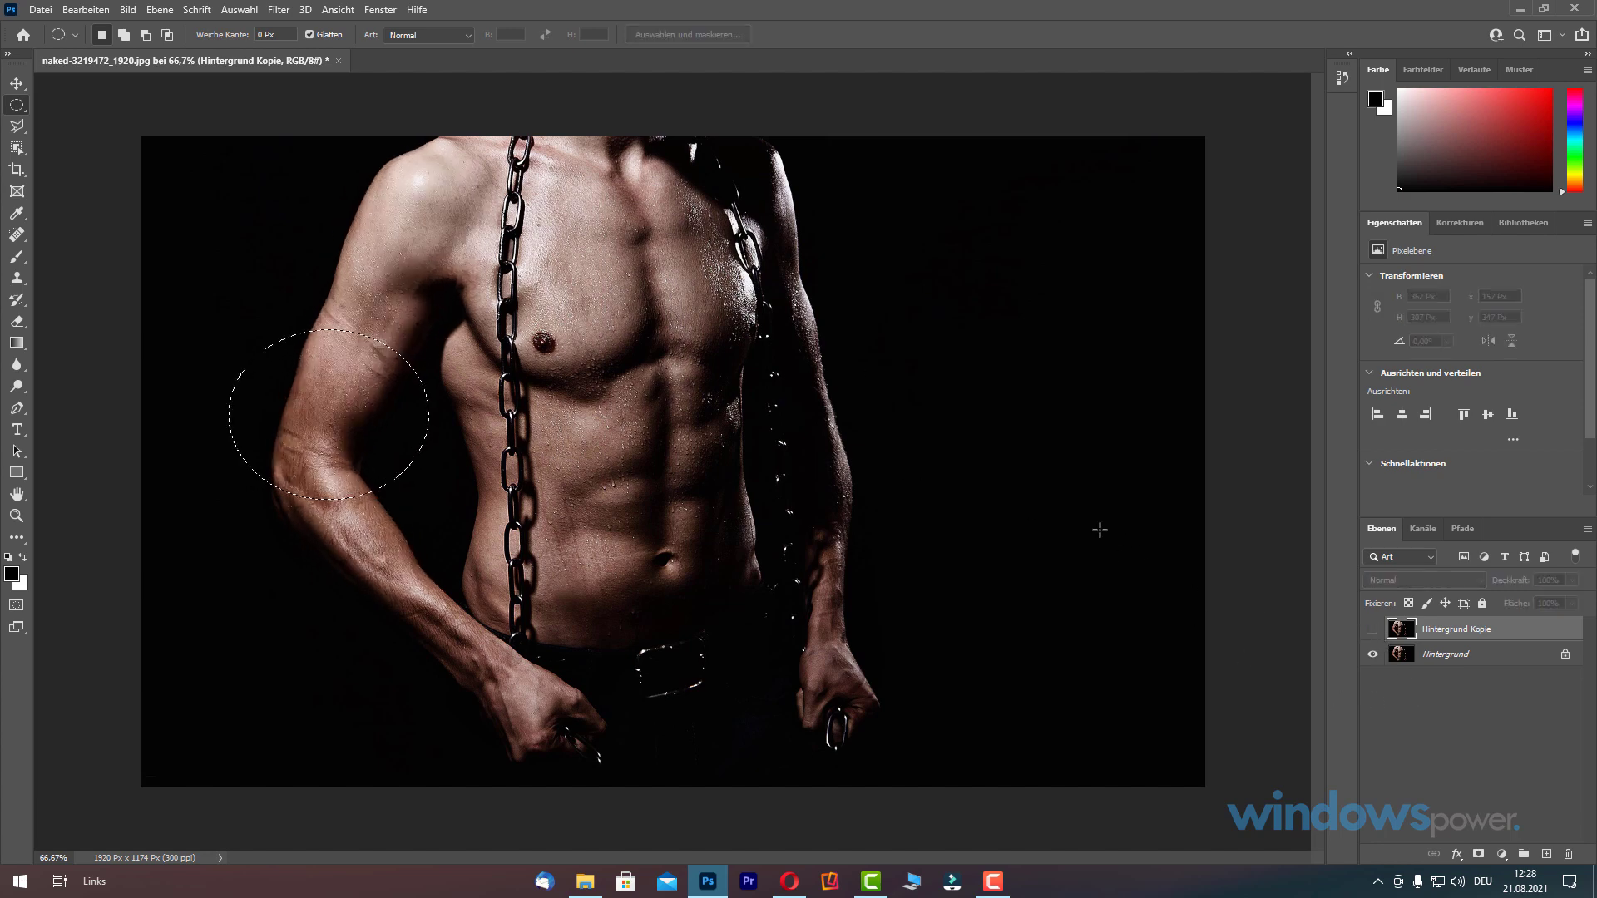